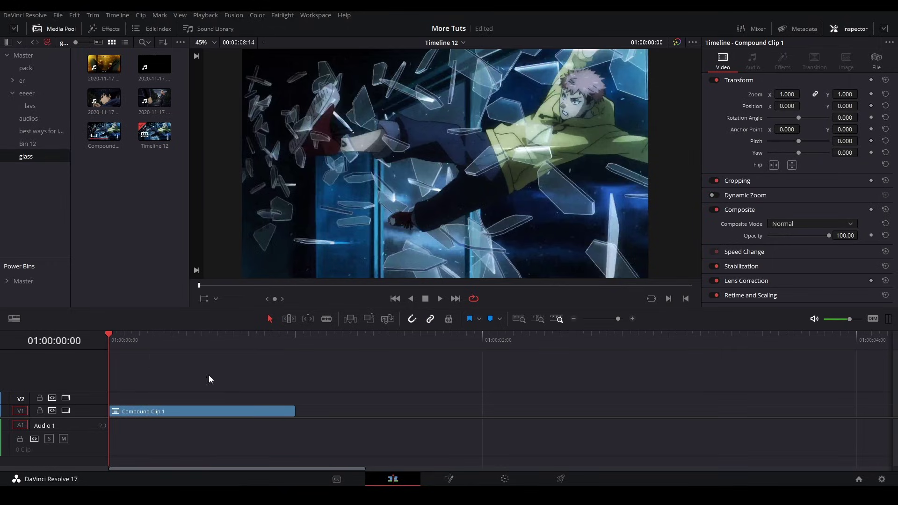
# Step: Switch to the Fusion page for Compound Clip 1, disconnect MediaIn1 from MediaOut1 and spread the two nodes apart
pyautogui.click(461, 476)
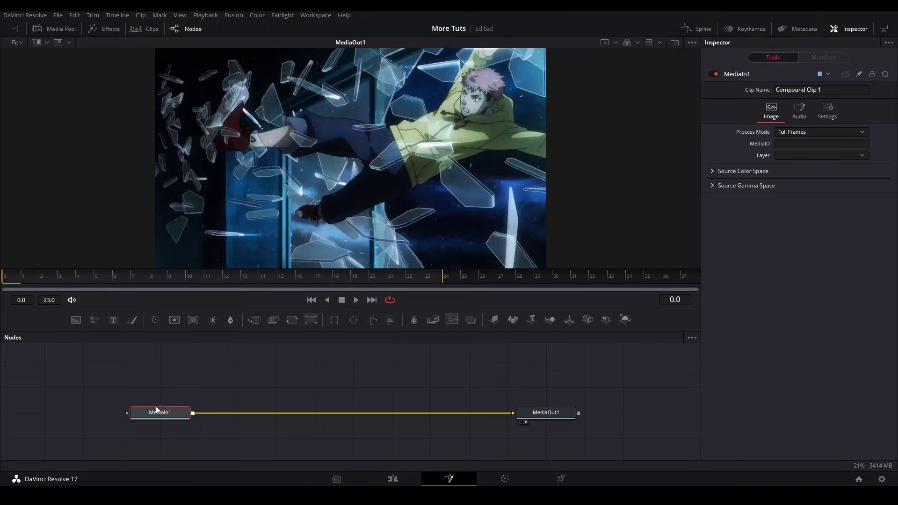
pyautogui.moveTo(514, 382); pyautogui.dragTo(552, 386)
pyautogui.moveTo(225, 386); pyautogui.dragTo(46, 394)
pyautogui.moveTo(116, 397); pyautogui.dragTo(163, 390)
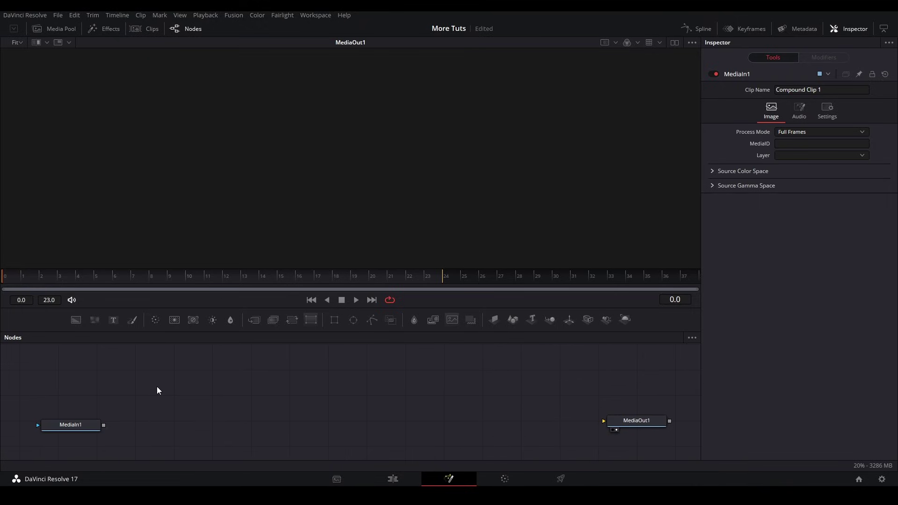
# Step: Add an Image Plane 3D node, feed MediaIn1 into it and view it in the 3D viewer
pyautogui.hotkey('shift', 'space')
pyautogui.write('image')
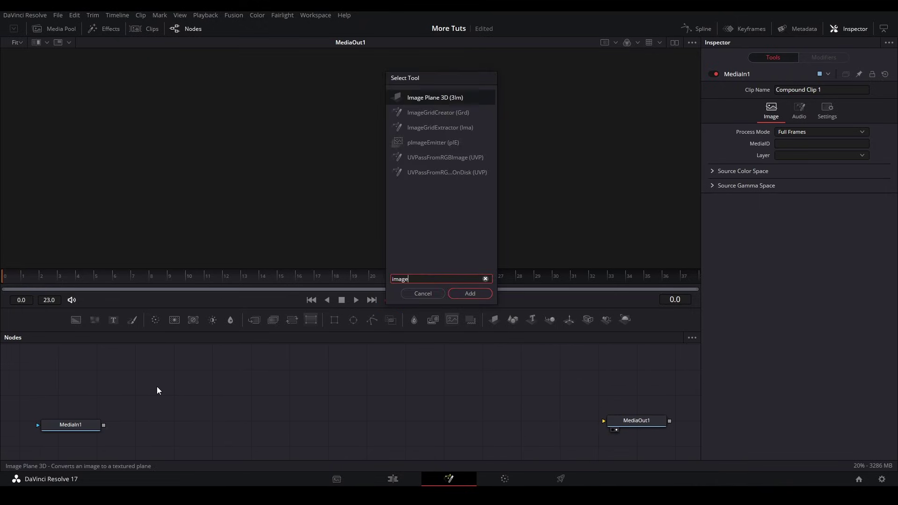
pyautogui.press('Return')
pyautogui.moveTo(91, 428); pyautogui.dragTo(178, 394)
pyautogui.moveTo(455, 216); pyautogui.dragTo(239, 169)
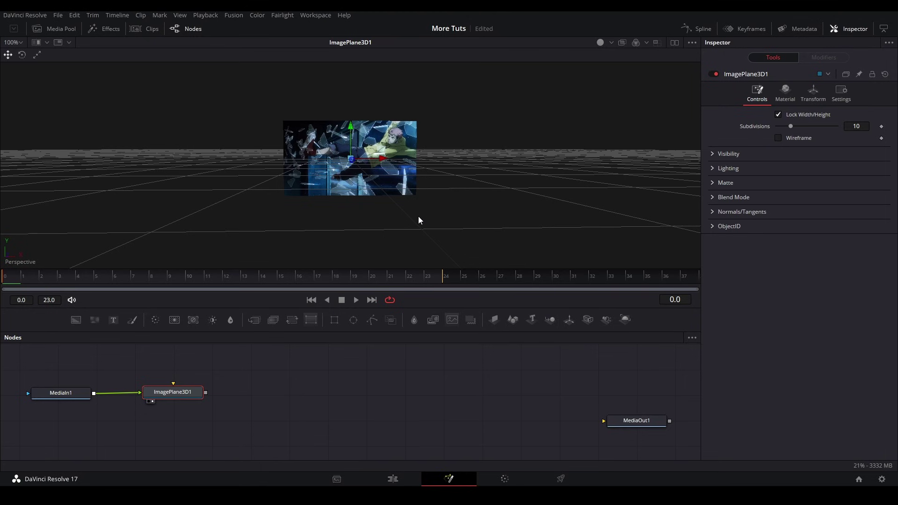
pyautogui.moveTo(504, 180)
pyautogui.mouseDown()
pyautogui.moveTo(451, 213)
pyautogui.moveTo(260, 172)
pyautogui.moveTo(501, 195)
pyautogui.moveTo(510, 188)
pyautogui.moveTo(492, 174)
pyautogui.mouseUp()
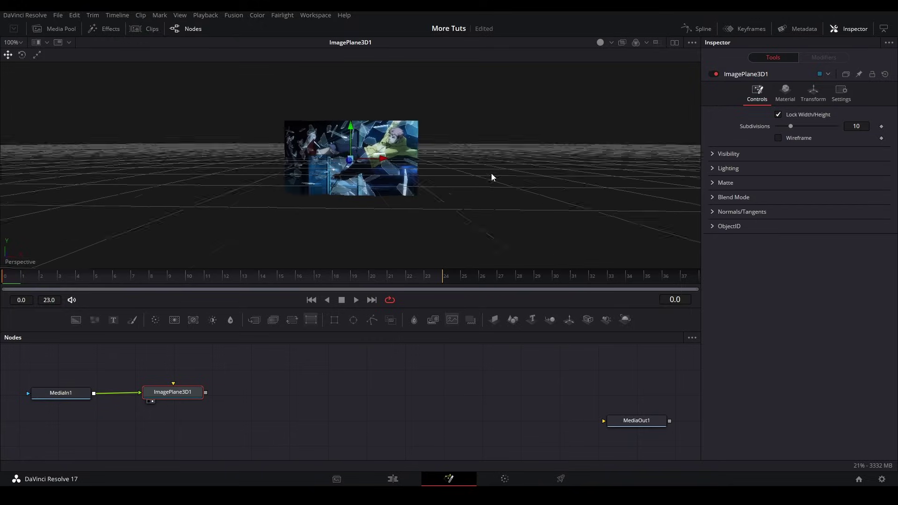
# Step: Set ImagePlane3D1's subdivisions to 1, using a temporary wireframe display with MediaIn1 disconnected, then reconnect MediaIn1 and turn wireframe off
pyautogui.moveTo(133, 394); pyautogui.dragTo(160, 396)
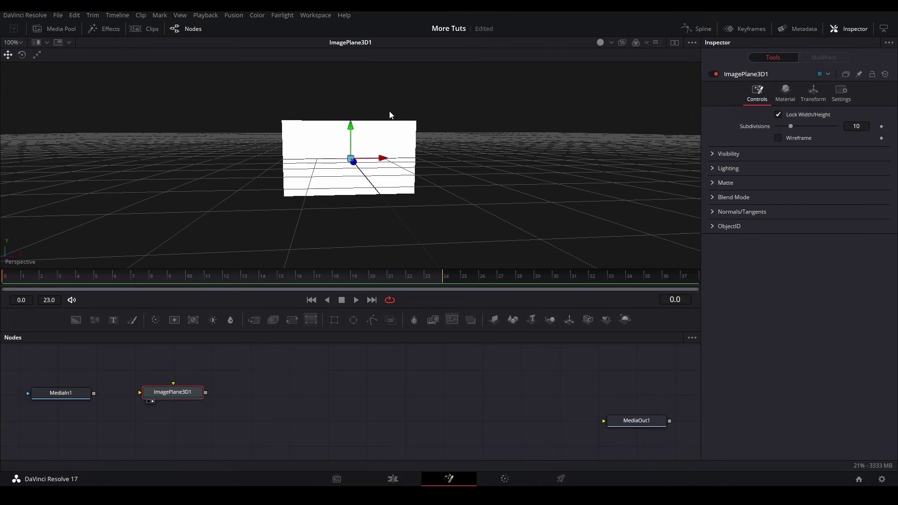
pyautogui.click(779, 139)
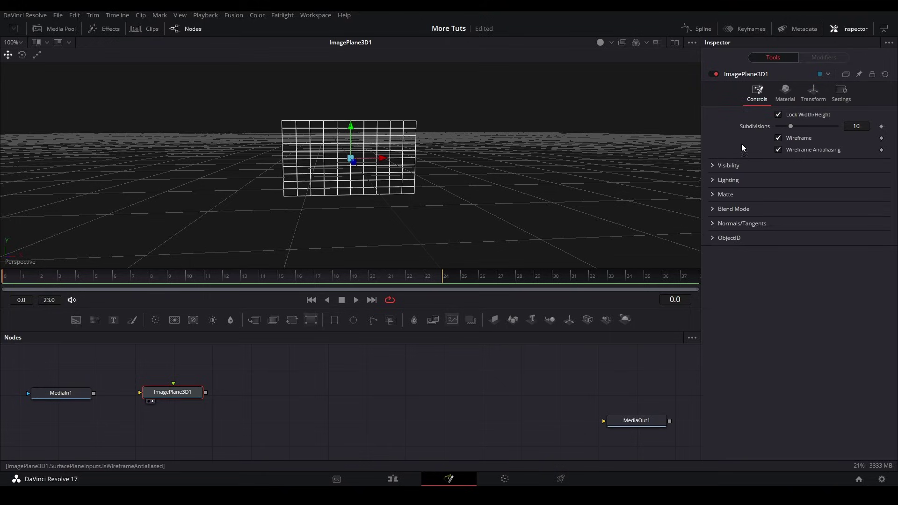
pyautogui.moveTo(789, 125); pyautogui.dragTo(774, 126)
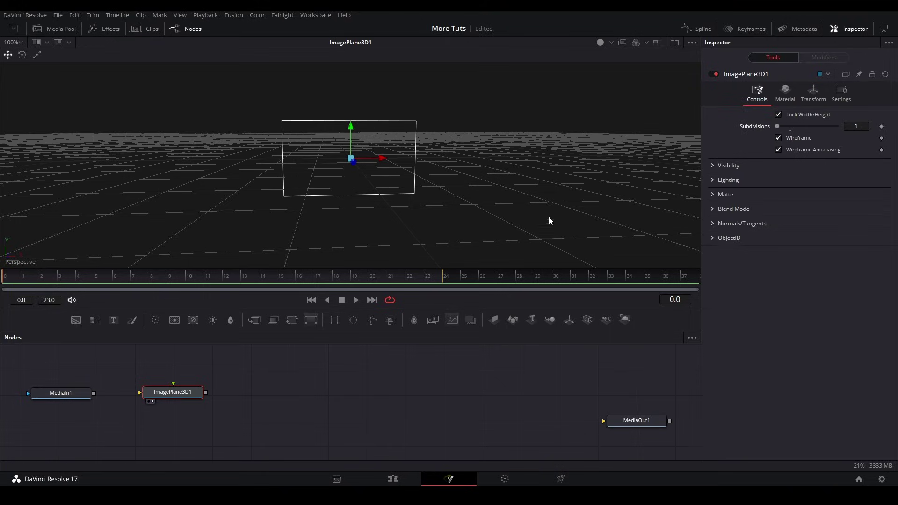
pyautogui.moveTo(268, 108); pyautogui.dragTo(487, 218)
pyautogui.moveTo(93, 394); pyautogui.dragTo(169, 391)
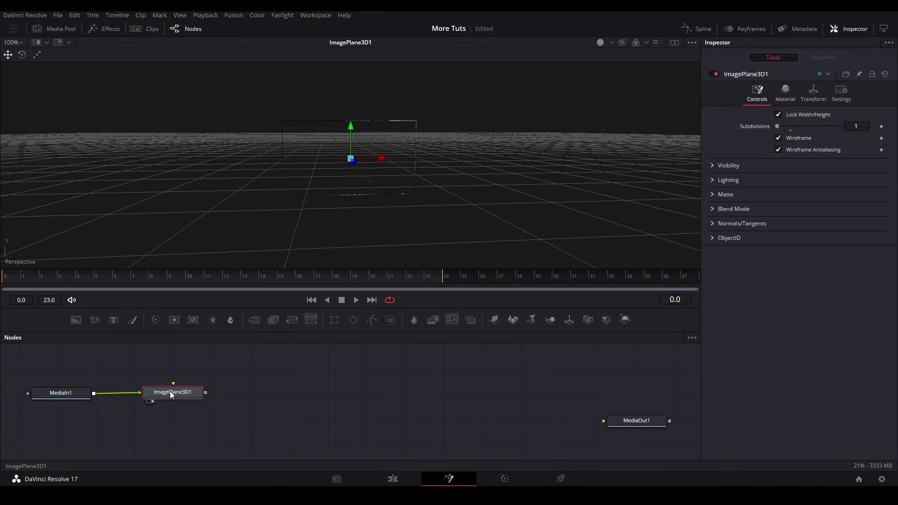
pyautogui.click(779, 138)
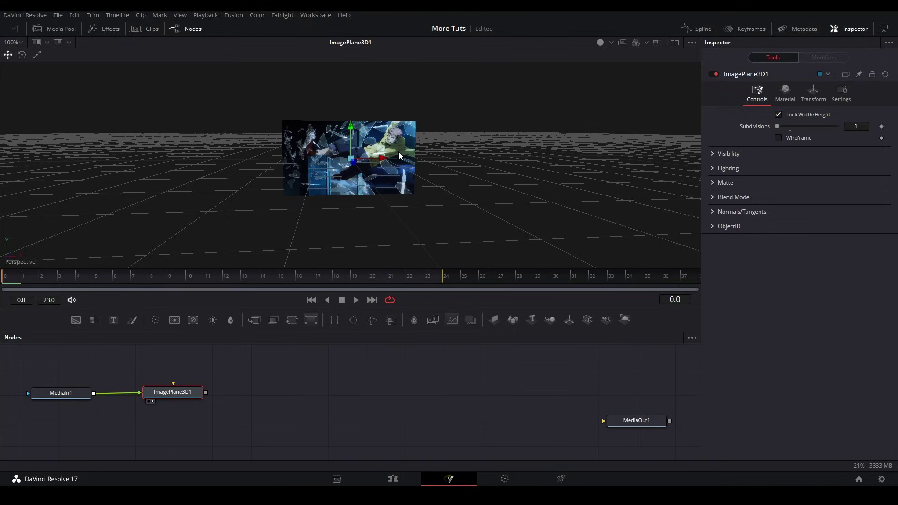
# Step: Add a second Image Plane 3D node and place it below MediaIn1
pyautogui.moveTo(242, 392); pyautogui.dragTo(276, 366)
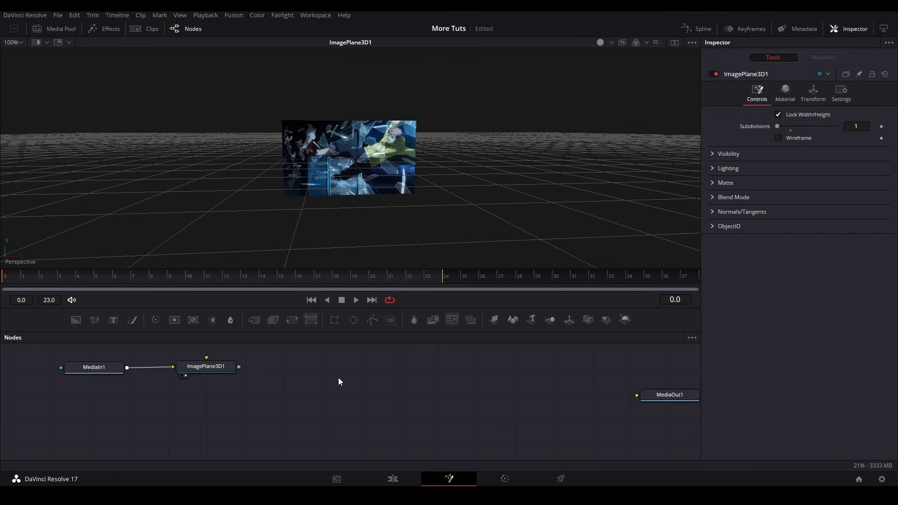
pyautogui.hotkey('shift', 'space')
pyautogui.write('image')
pyautogui.press('Return')
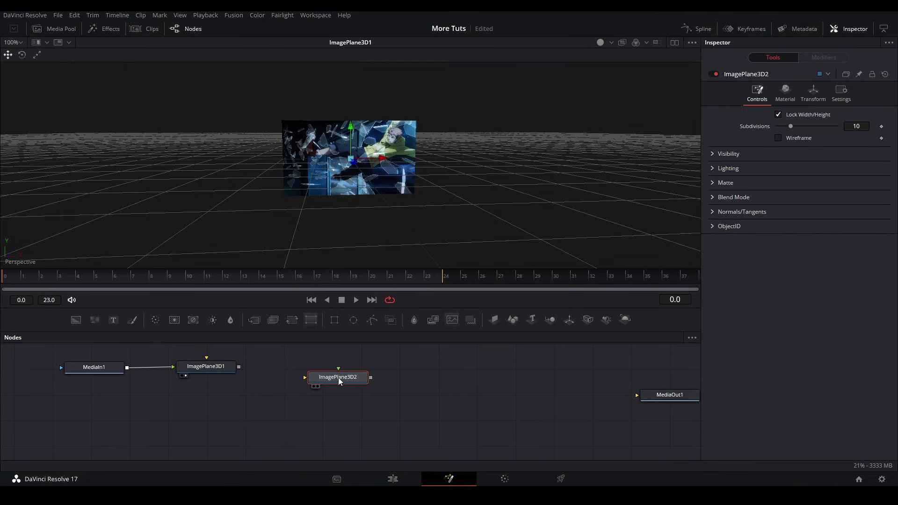
pyautogui.moveTo(339, 377); pyautogui.dragTo(91, 405)
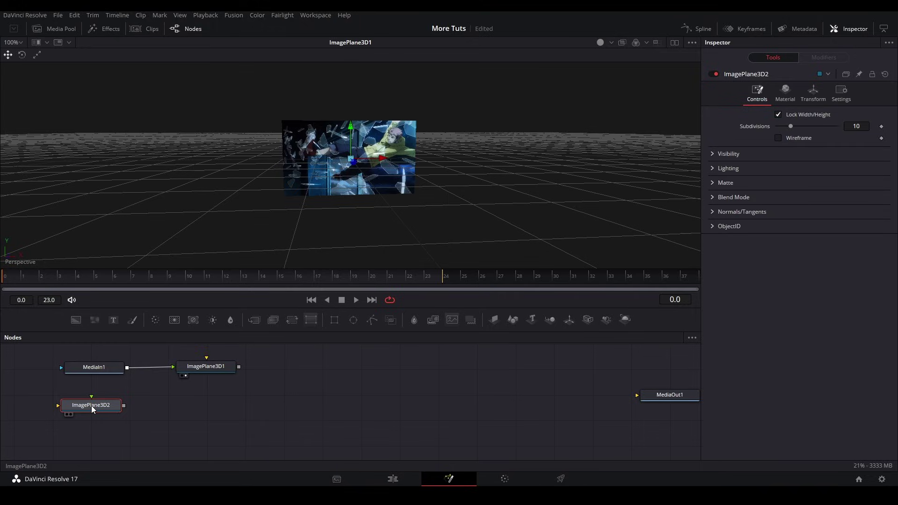
# Step: View ImagePlane3D2, set its subdivisions to 5 with wireframe on only for checking the grid, and save the project
pyautogui.press('1')
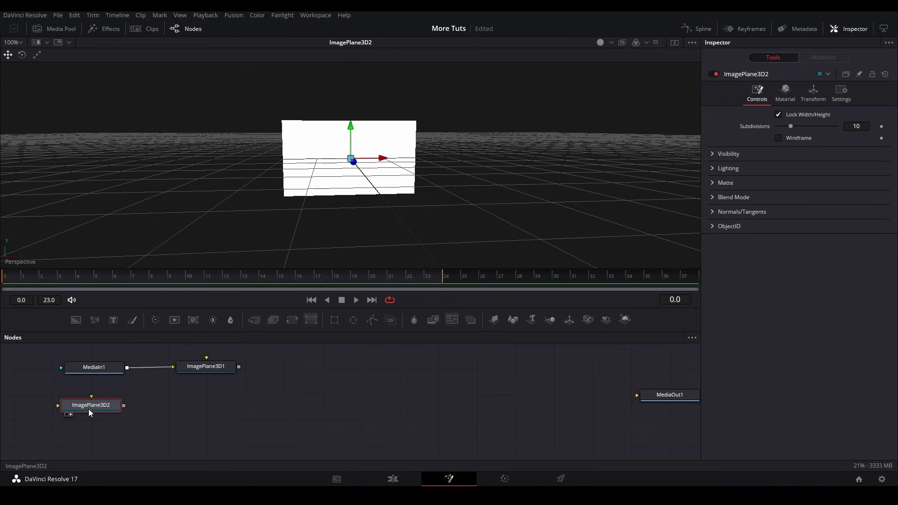
pyautogui.click(779, 138)
pyautogui.doubleClick(856, 126)
pyautogui.write('5')
pyautogui.press('Return')
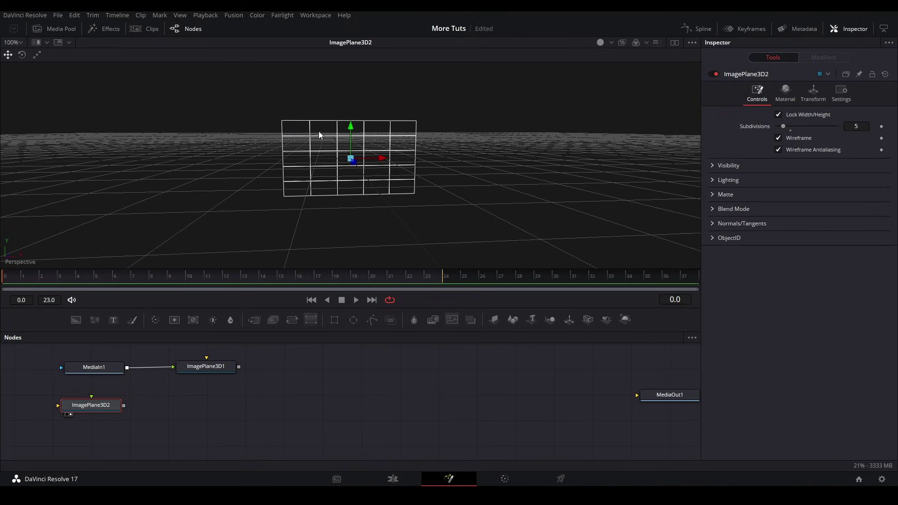
pyautogui.click(778, 138)
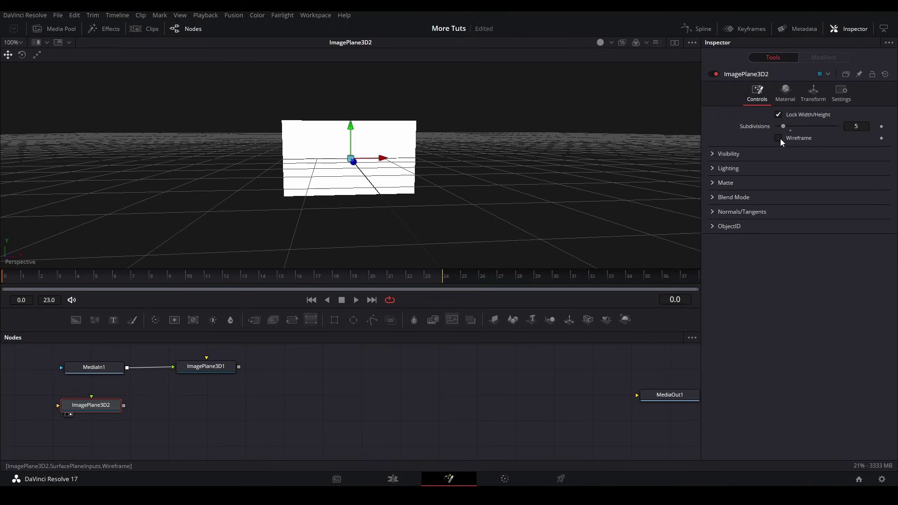
pyautogui.click(276, 391)
pyautogui.hotkey('ctrl', 's')
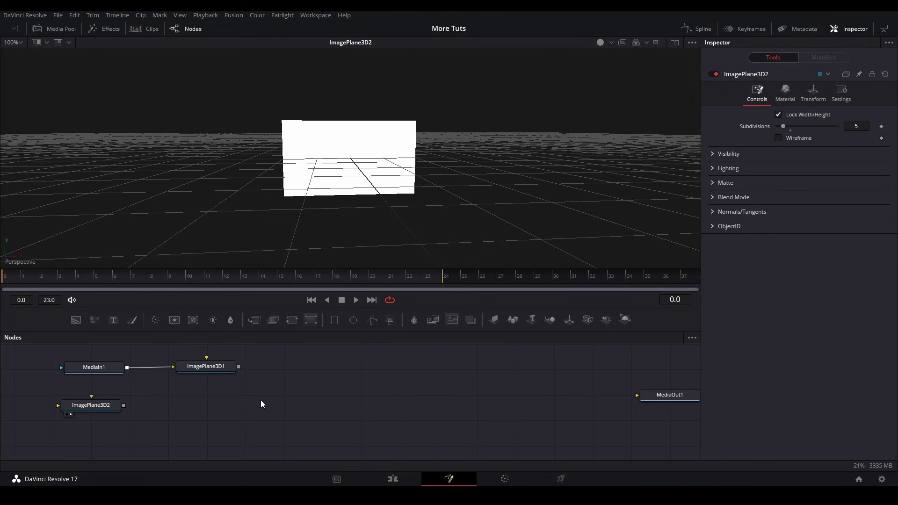
# Step: Add a Replicate 3D node and place it below ImagePlane3D1
pyautogui.hotkey('shift', 'space')
pyautogui.write('repl')
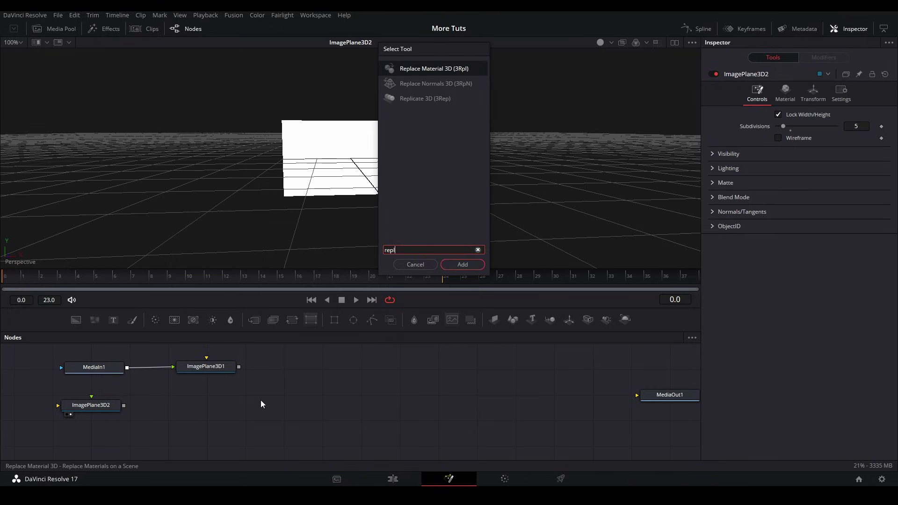
pyautogui.press('Down')
pyautogui.press('Down')
pyautogui.press('Return')
pyautogui.moveTo(261, 401); pyautogui.dragTo(210, 405)
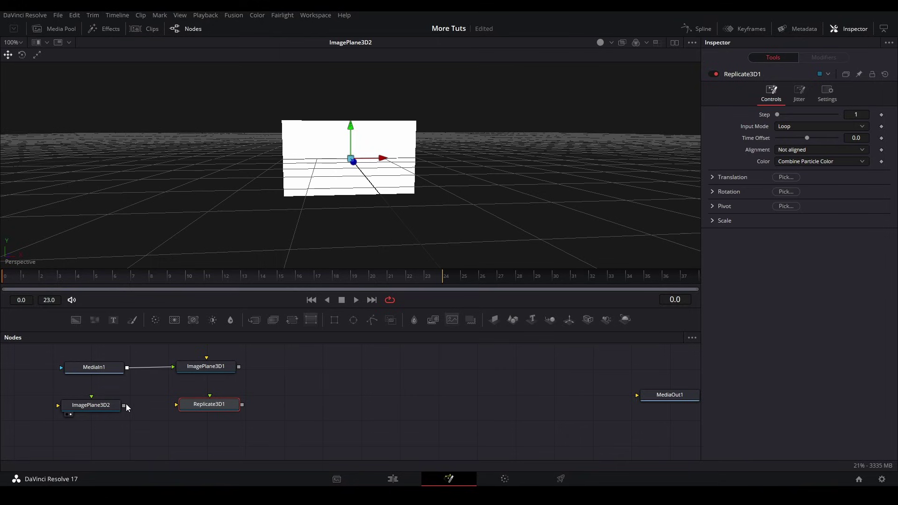
# Step: Connect ImagePlane3D2 and ImagePlane3D1, in that order, to Replicate3D1 and view the replicated planes in the 3D viewer
pyautogui.moveTo(124, 405); pyautogui.dragTo(199, 405)
pyautogui.scroll(2, 289, 371)
pyautogui.moveTo(315, 370); pyautogui.dragTo(275, 420)
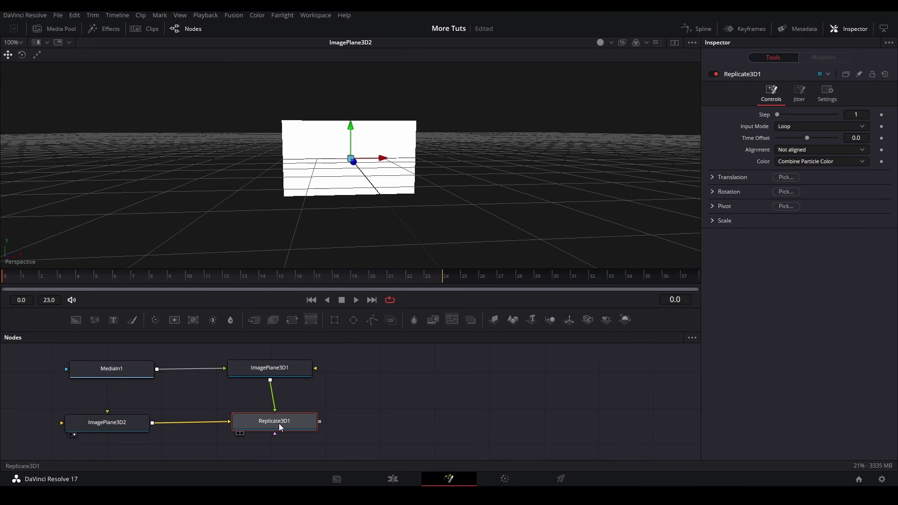
pyautogui.press('1')
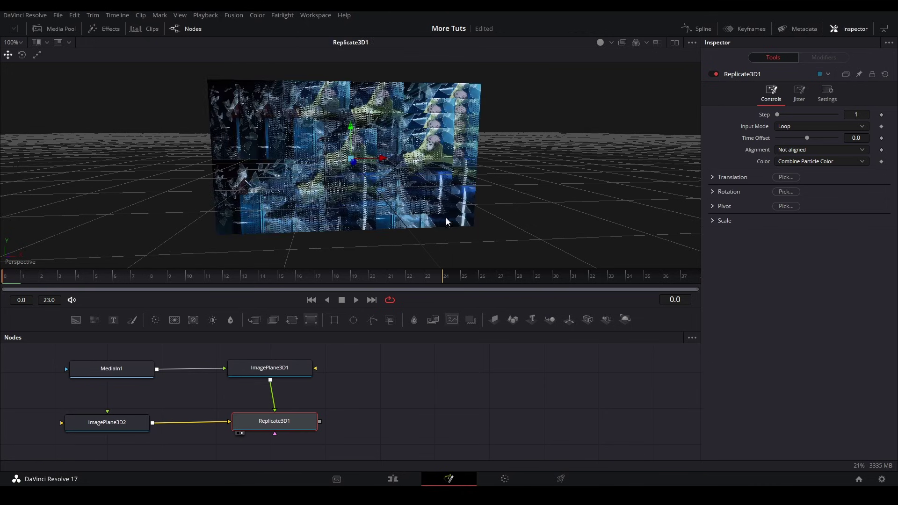
pyautogui.moveTo(458, 232); pyautogui.dragTo(438, 219)
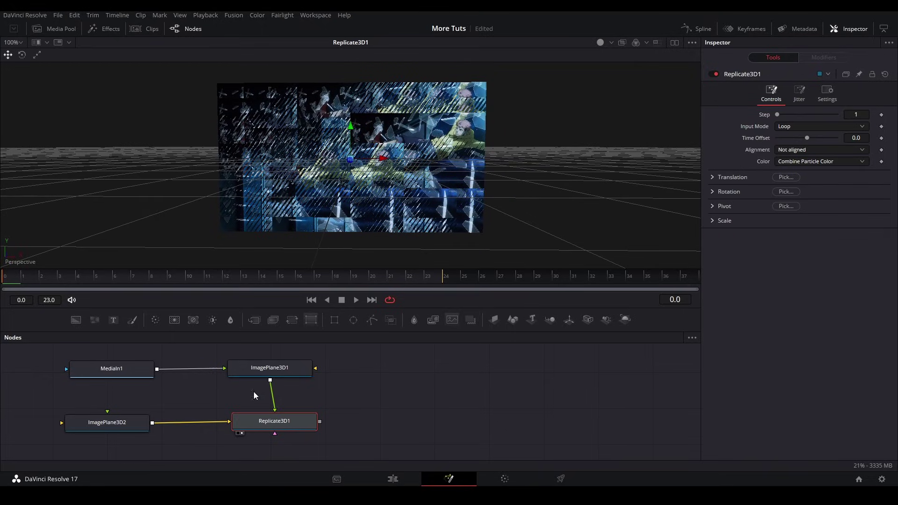
# Step: Set ImagePlane3D1's scale to 1.0/5 to match ImagePlane3D2's subdivisions, and inspect the resulting grid
pyautogui.click(128, 418)
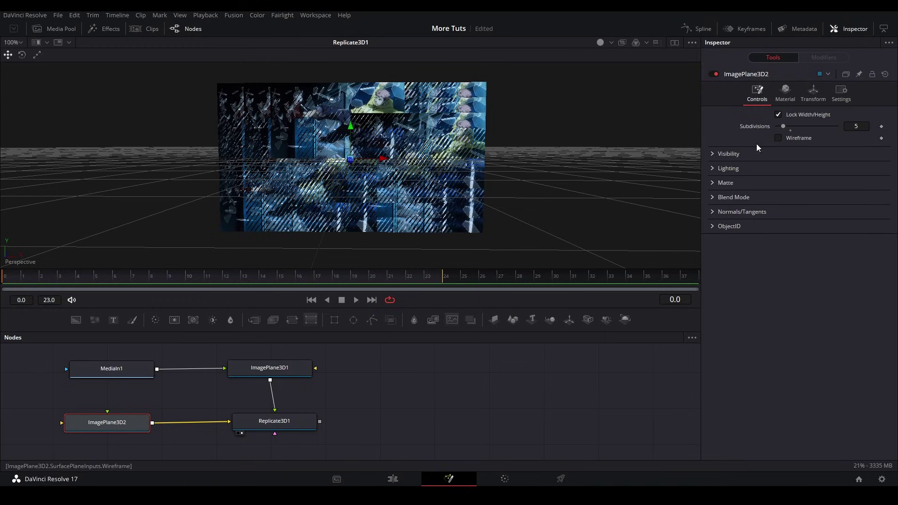
pyautogui.moveTo(113, 412); pyautogui.dragTo(101, 429)
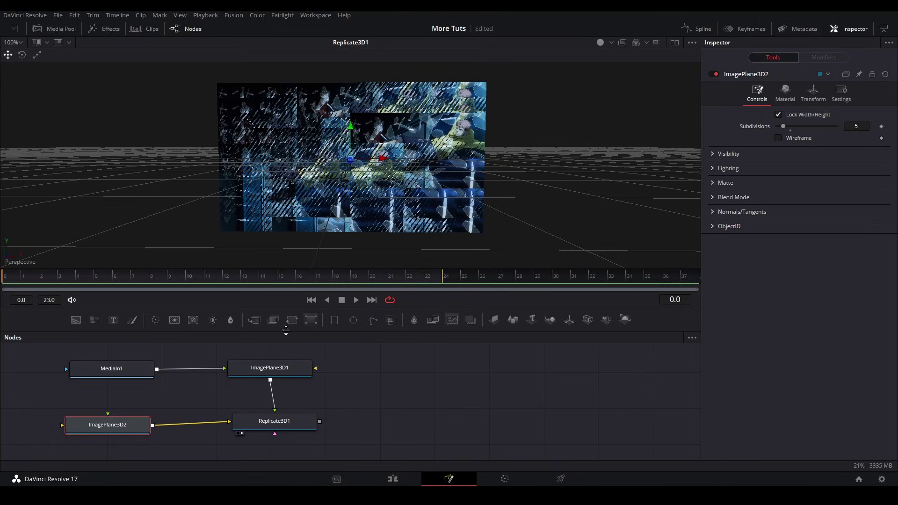
pyautogui.click(276, 369)
pyautogui.click(813, 93)
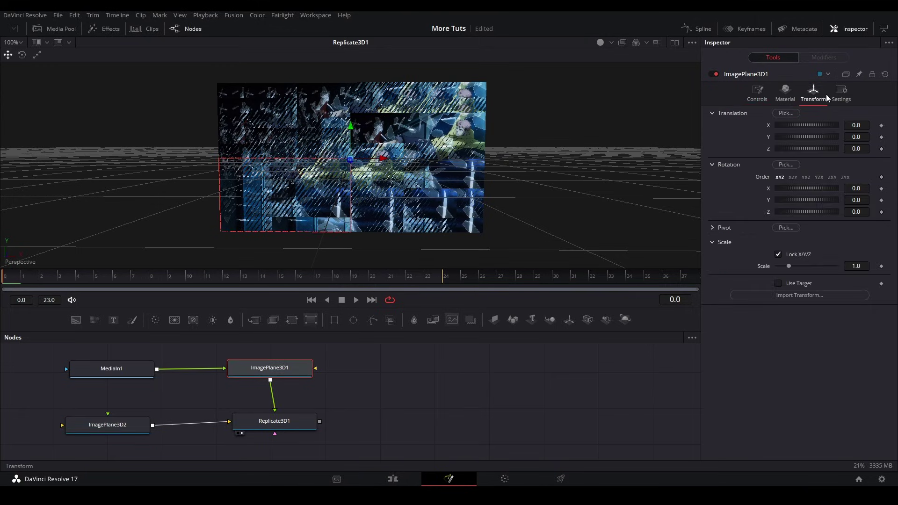
pyautogui.click(863, 266)
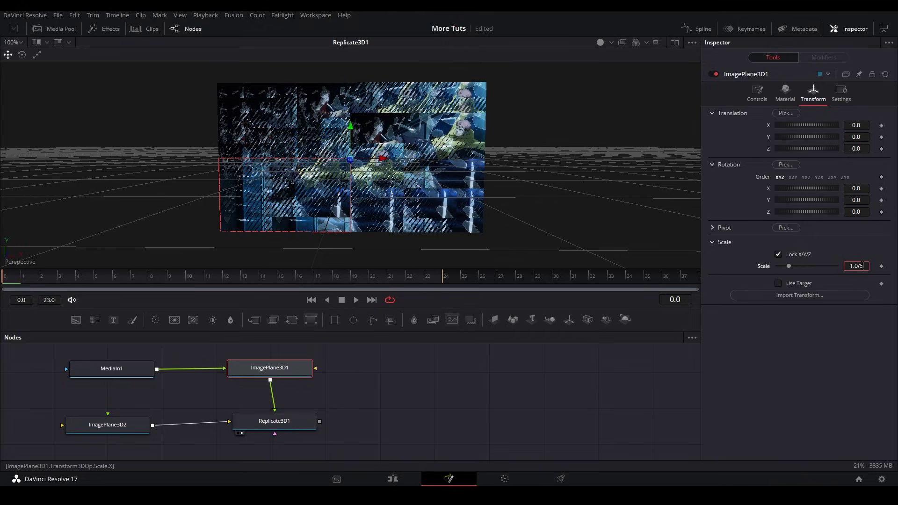
pyautogui.press('Return')
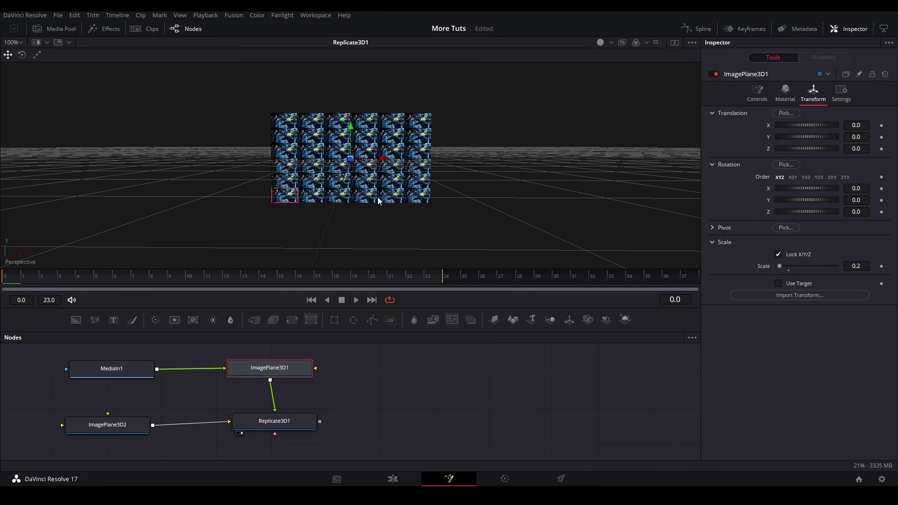
pyautogui.scroll(2, 380, 169)
pyautogui.moveTo(434, 227); pyautogui.dragTo(397, 234)
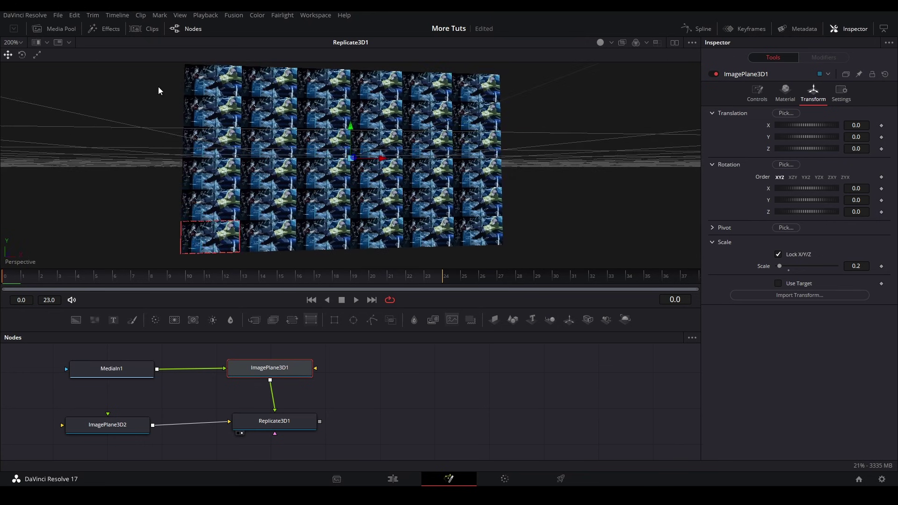
pyautogui.click(230, 186)
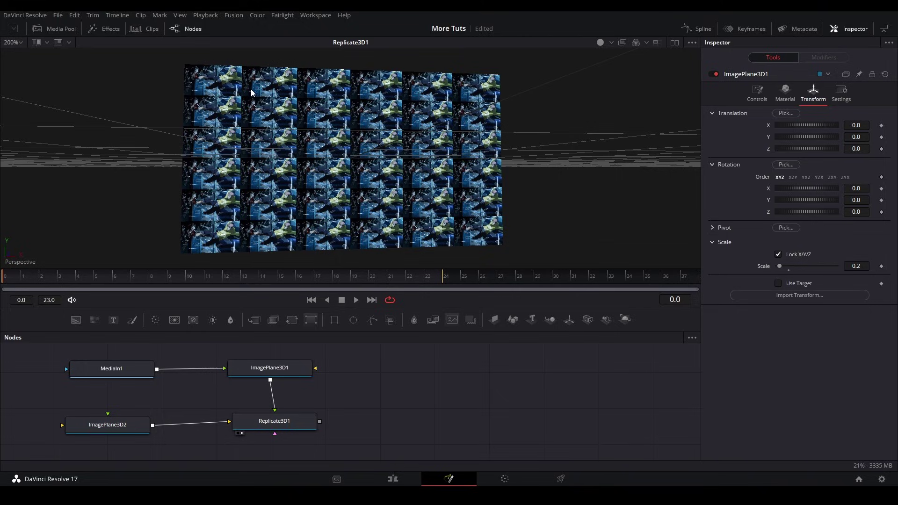
# Step: Add a UV Map 3D node after Replicate3D1, connect Replicate3D1 to it and view its output
pyautogui.moveTo(303, 420); pyautogui.dragTo(300, 420)
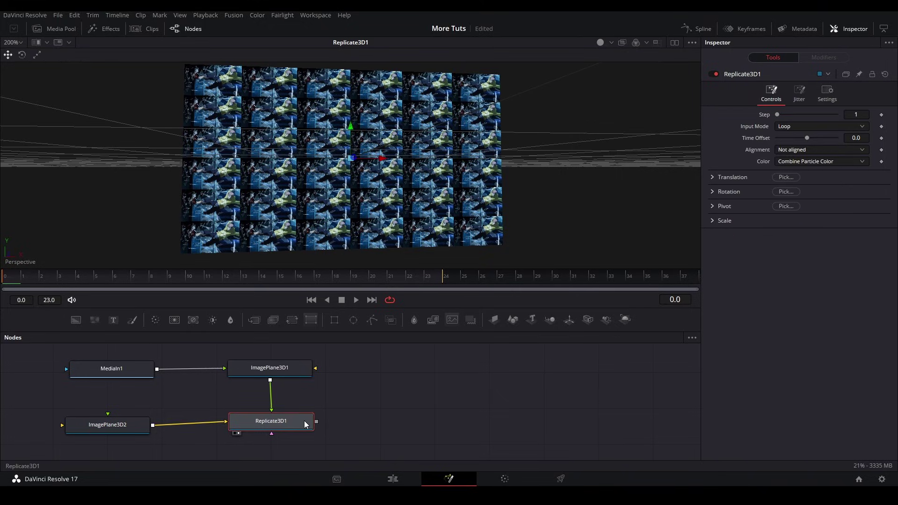
pyautogui.hotkey('shift', 'space')
pyautogui.write('uv ma')
pyautogui.press('Return')
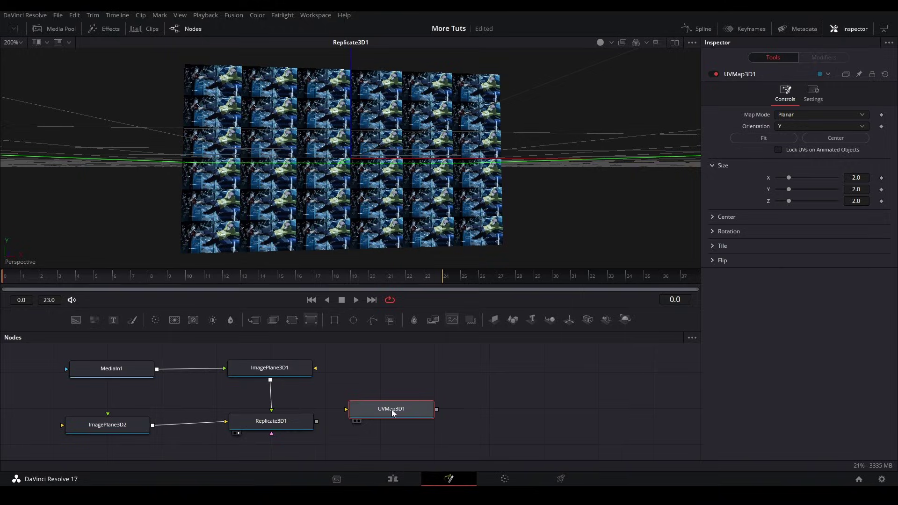
pyautogui.moveTo(316, 422); pyautogui.dragTo(384, 425)
pyautogui.click(362, 432)
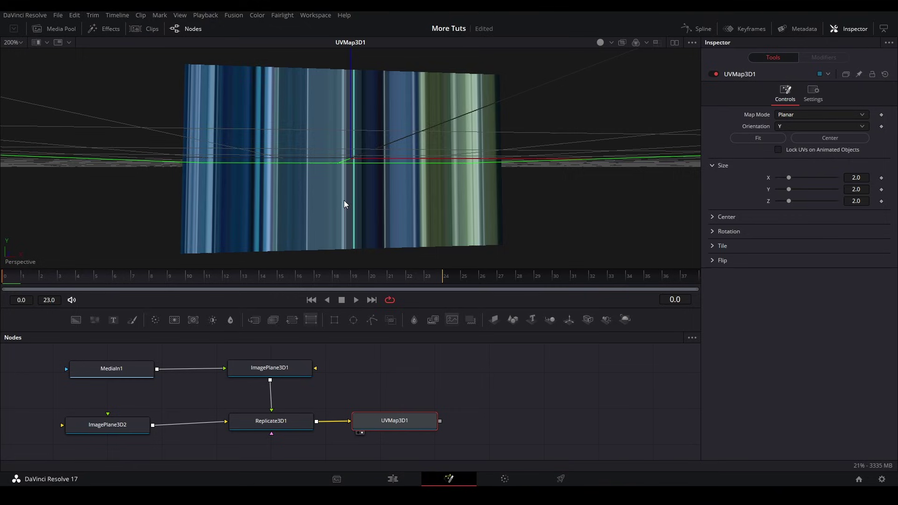
# Step: Set UVMap3D1's orientation to Z and fit the planar map to the replicated planes
pyautogui.scroll(-1, 343, 204)
pyautogui.moveTo(342, 170); pyautogui.dragTo(351, 183)
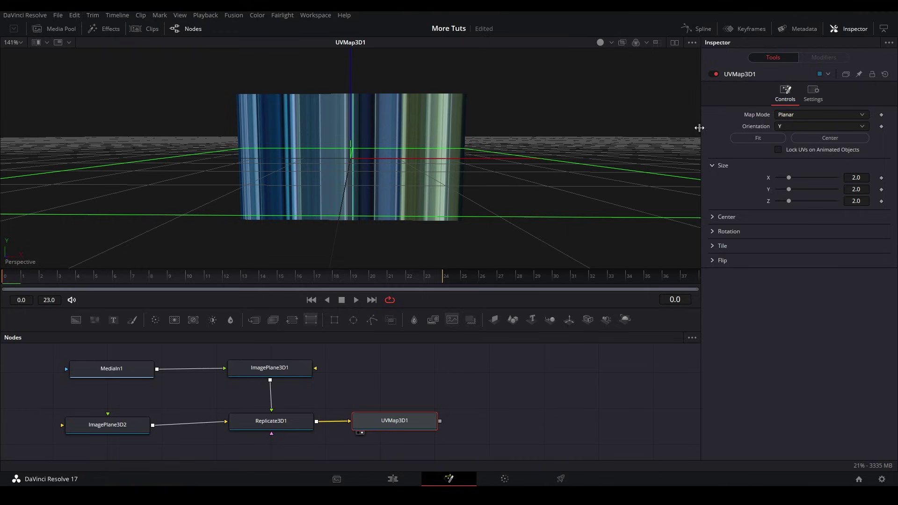
pyautogui.click(790, 128)
pyautogui.click(796, 155)
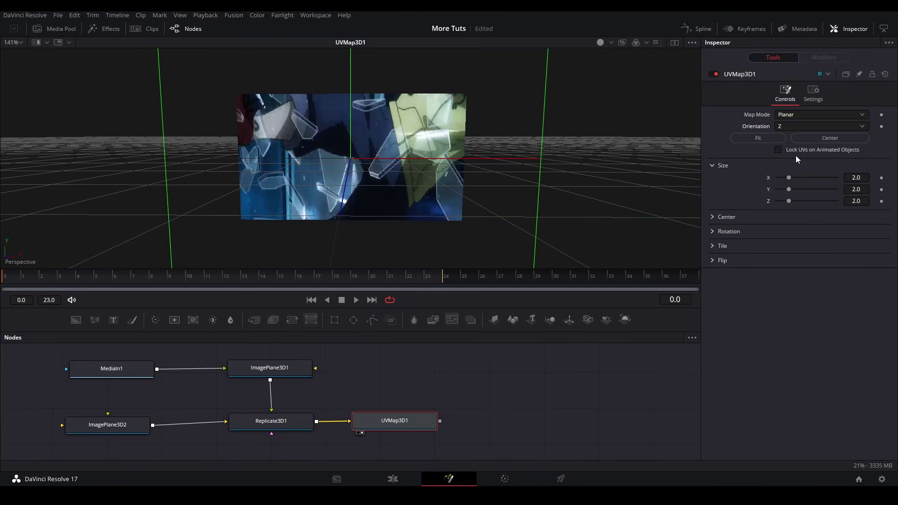
pyautogui.click(753, 138)
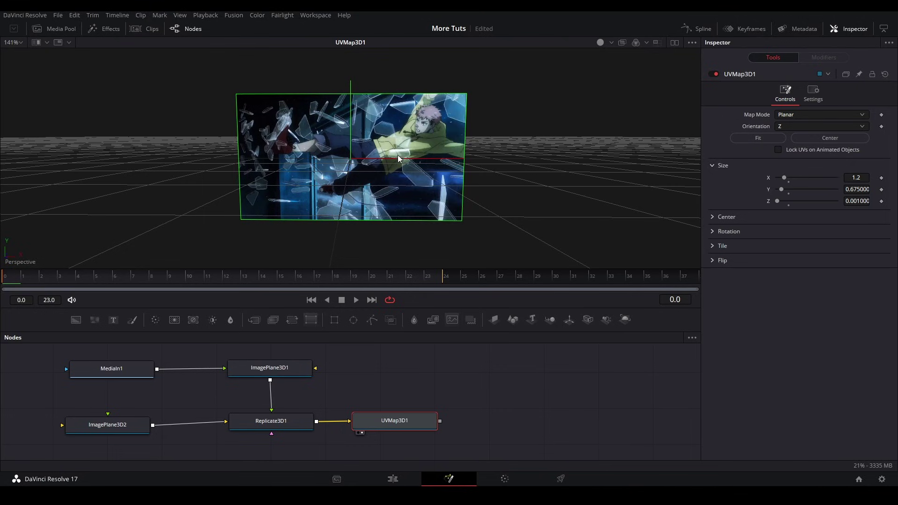
# Step: Lock UVMap3D1's UVs on animated objects and add a Displace 3D node after it
pyautogui.moveTo(385, 217); pyautogui.dragTo(407, 215)
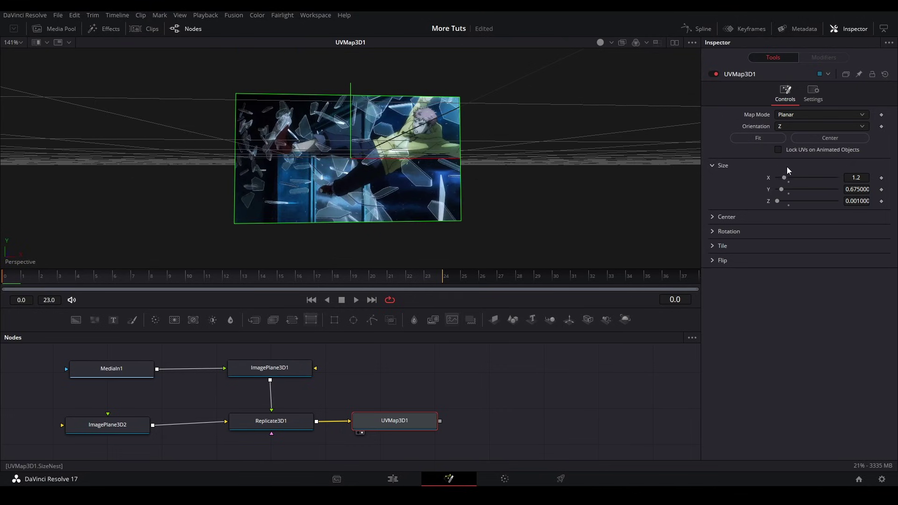
pyautogui.click(789, 152)
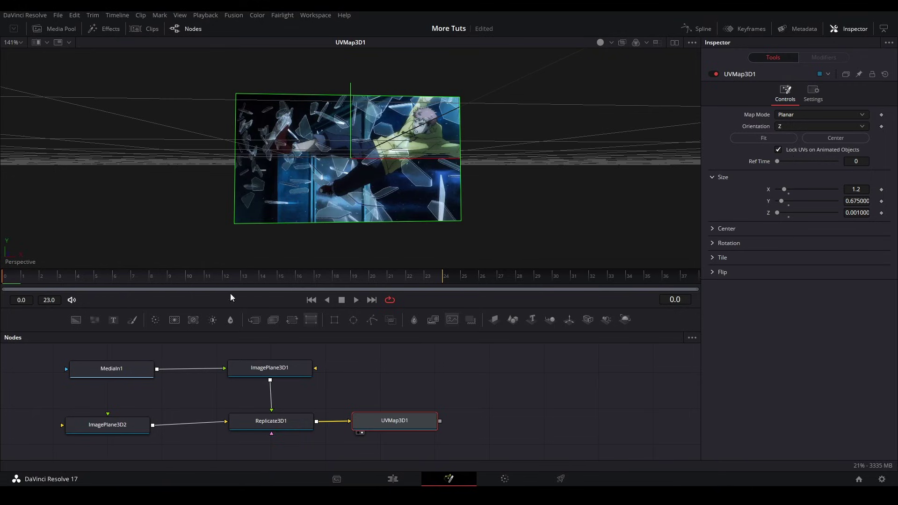
pyautogui.hscroll(1, 385, 416)
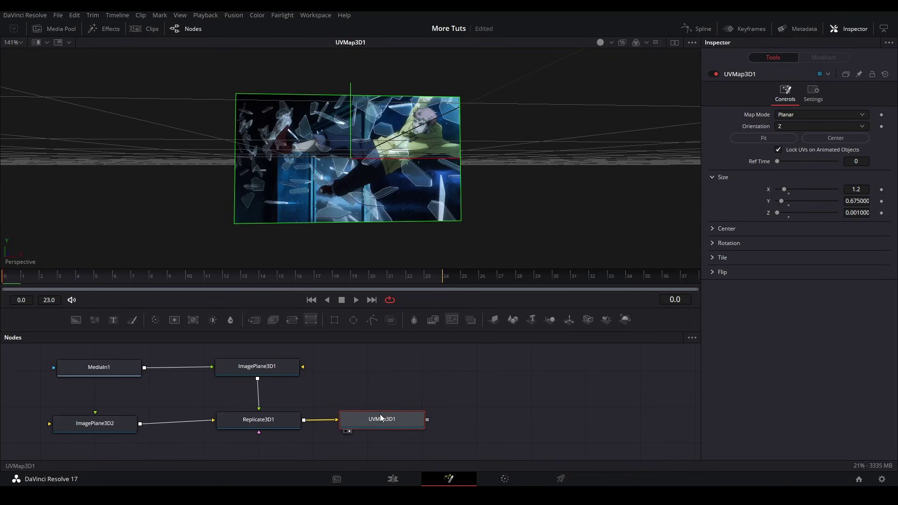
pyautogui.hotkey('shift', 'space')
pyautogui.write('displace')
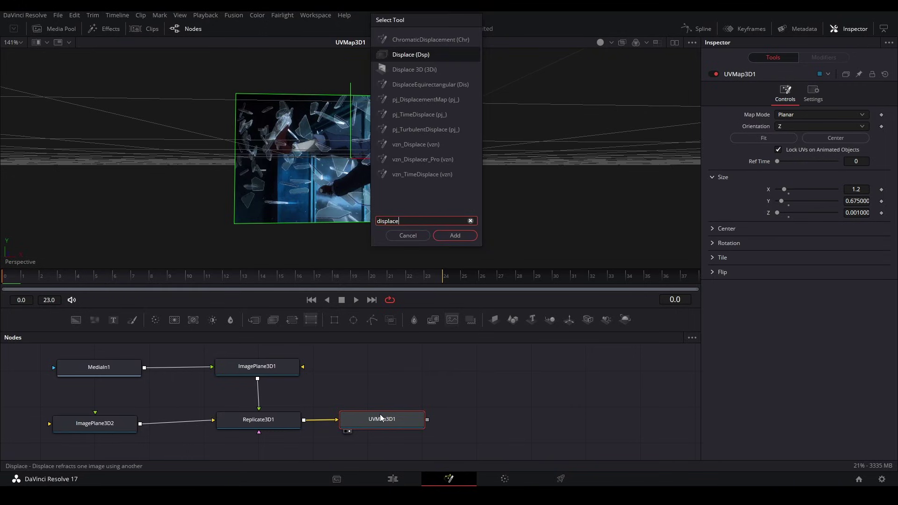
pyautogui.press('Down')
pyautogui.press('Return')
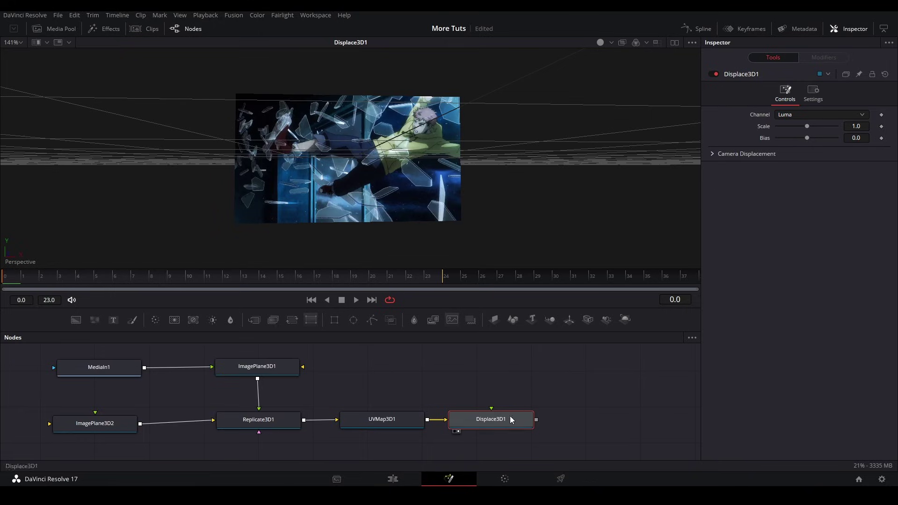
# Step: Add a Fast Noise node above Displace3D1, unconnected, and view its output
pyautogui.hscroll(2, 461, 393)
pyautogui.moveTo(388, 376); pyautogui.dragTo(320, 392)
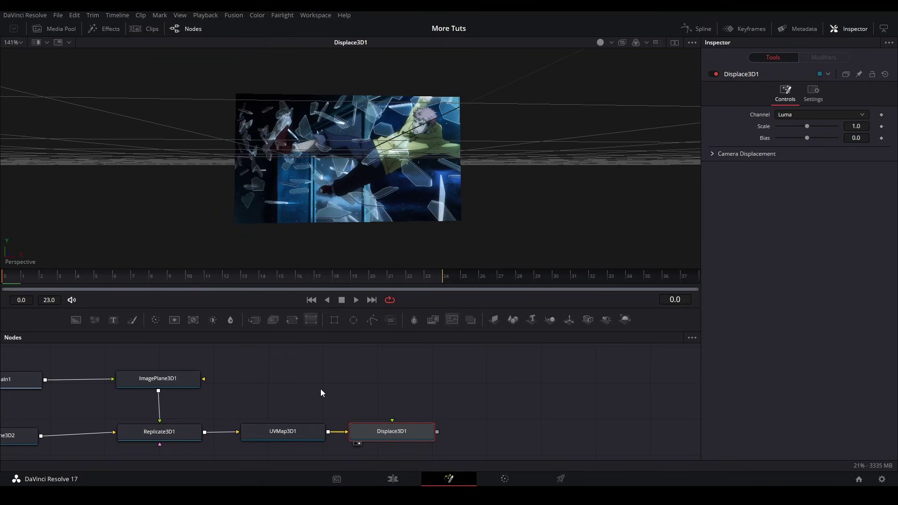
pyautogui.moveTo(391, 363); pyautogui.dragTo(327, 381)
pyautogui.scroll(-2, 333, 367)
pyautogui.click(313, 377)
pyautogui.moveTo(101, 318); pyautogui.dragTo(341, 367)
pyautogui.press('1')
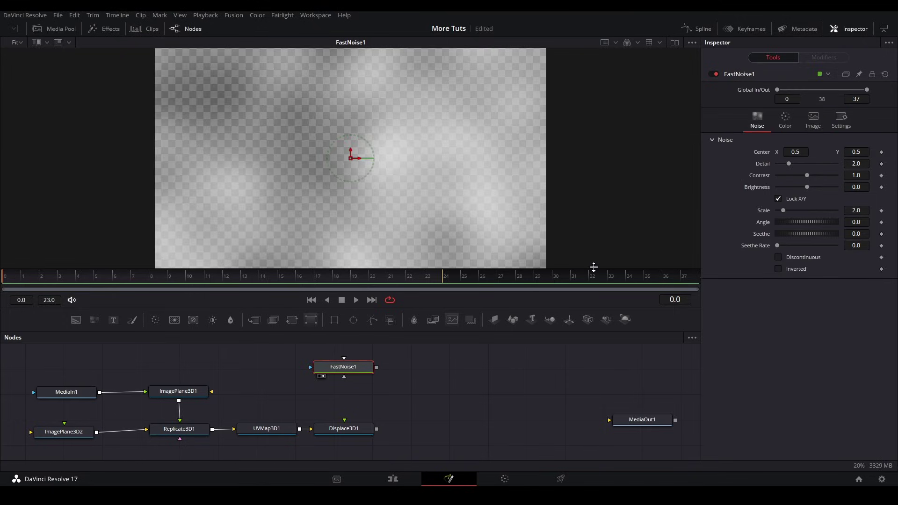
# Step: Set FastNoise1's detail to 10, brightness to -1 and scale to 4
pyautogui.click(854, 163)
pyautogui.write('10')
pyautogui.press('Return')
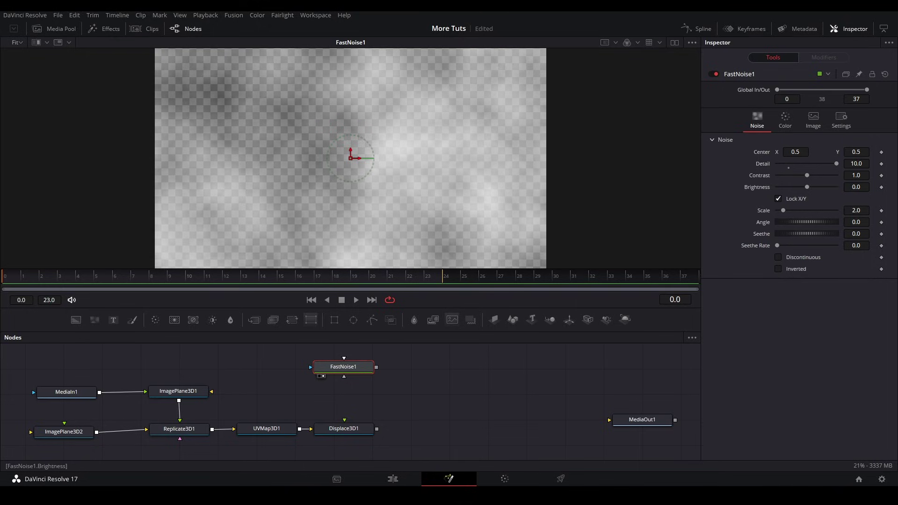
pyautogui.click(863, 185)
pyautogui.write('-1')
pyautogui.press('Return')
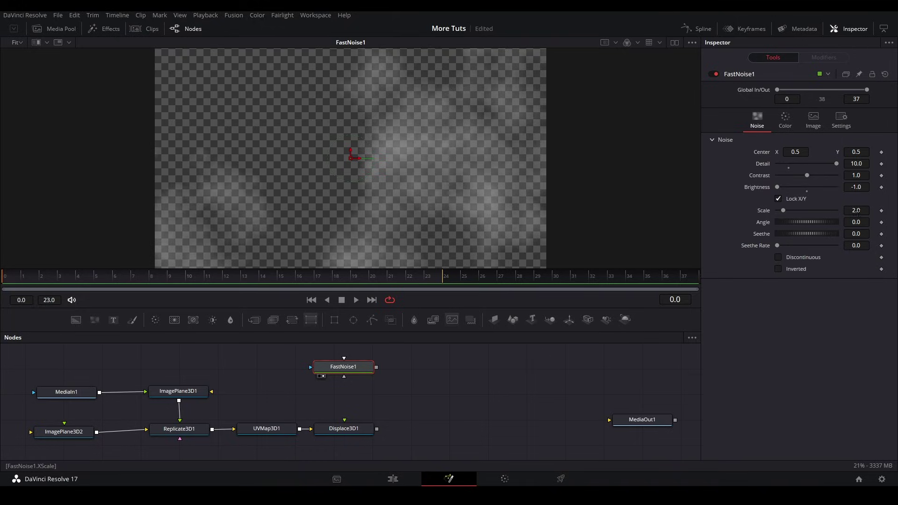
pyautogui.click(859, 210)
pyautogui.write('4')
pyautogui.press('Return')
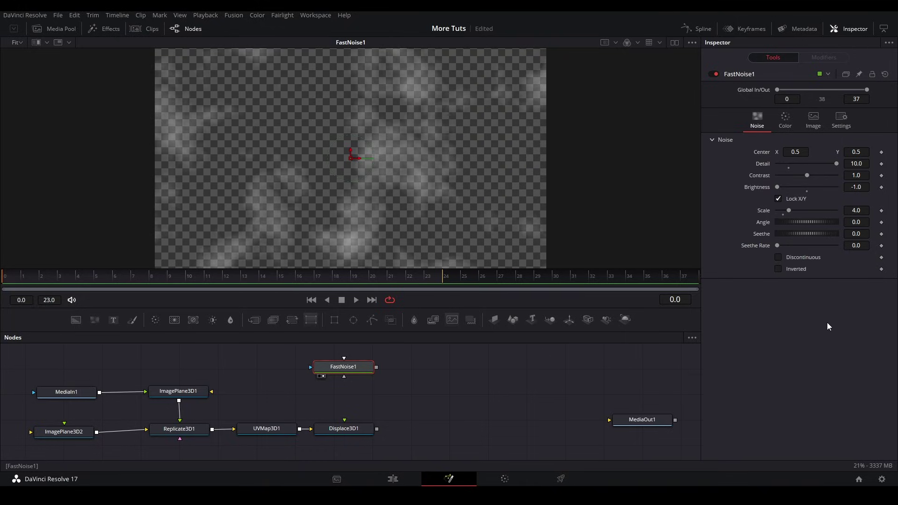
# Step: Make FastNoise1's Color 2 yellow by setting its blue and alpha values to 0
pyautogui.click(776, 125)
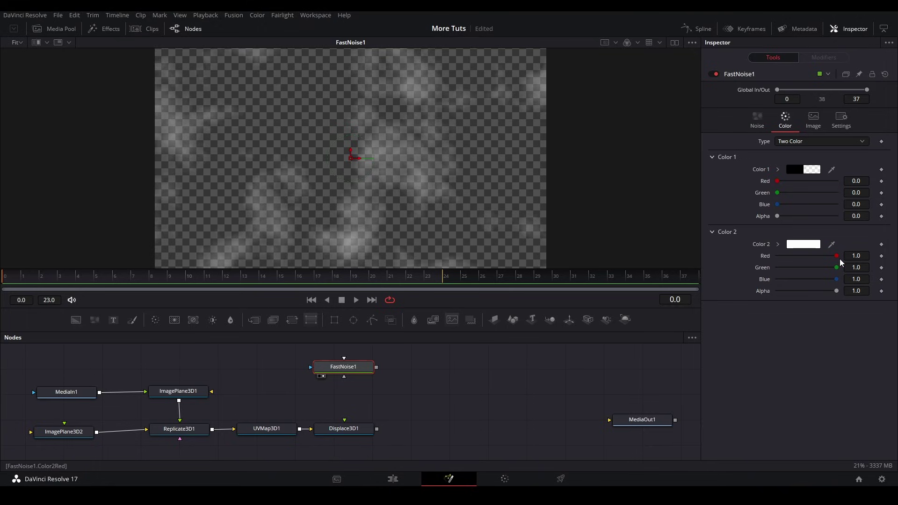
pyautogui.moveTo(837, 279); pyautogui.dragTo(763, 281)
pyautogui.moveTo(836, 291); pyautogui.dragTo(767, 292)
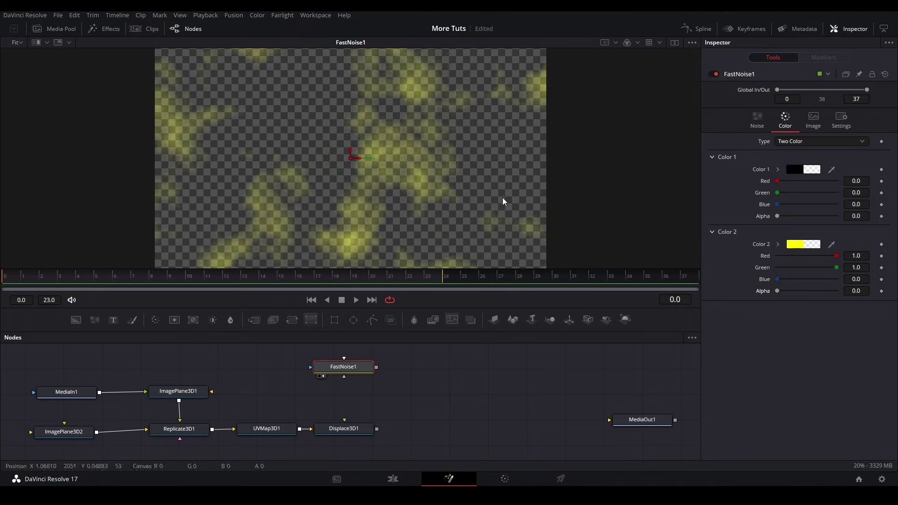
# Step: Add a Merge node with FastNoise1 as its foreground and a new Background node as its background, and view the Background
pyautogui.moveTo(390, 360); pyautogui.dragTo(359, 353)
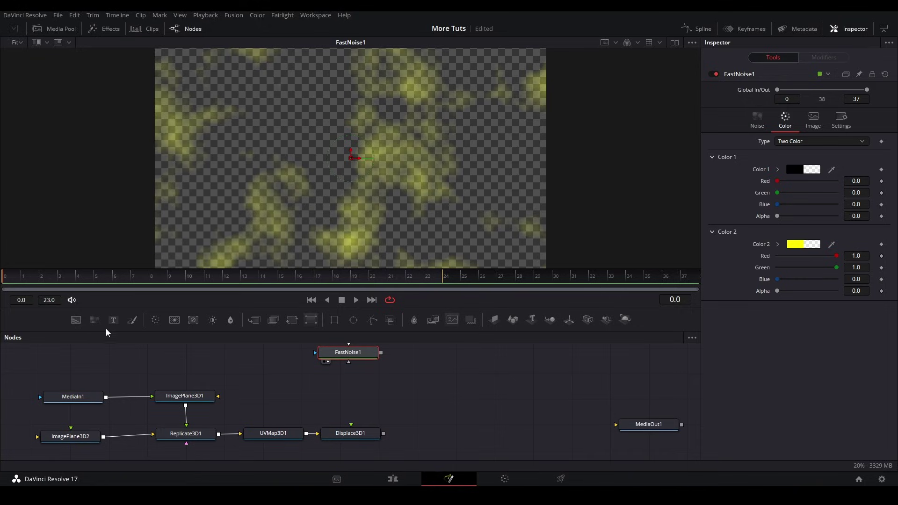
pyautogui.moveTo(254, 320); pyautogui.dragTo(352, 381)
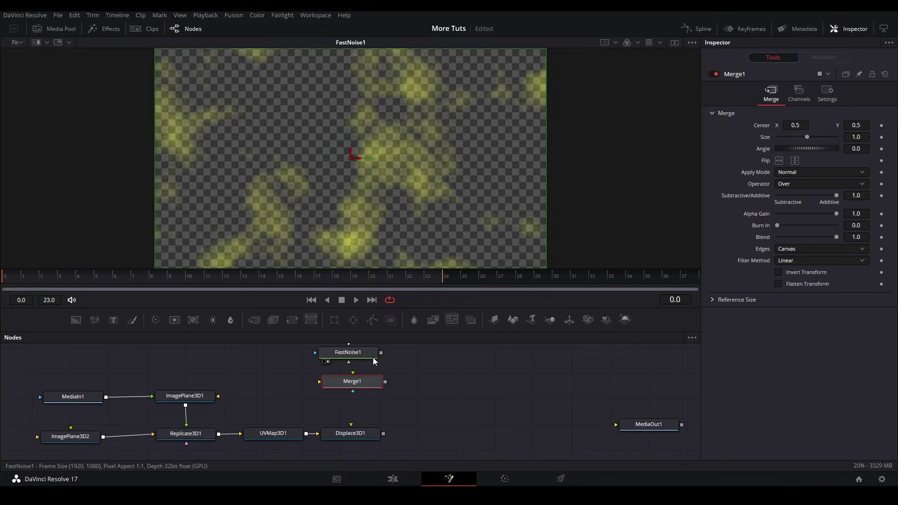
pyautogui.moveTo(382, 353); pyautogui.dragTo(383, 397)
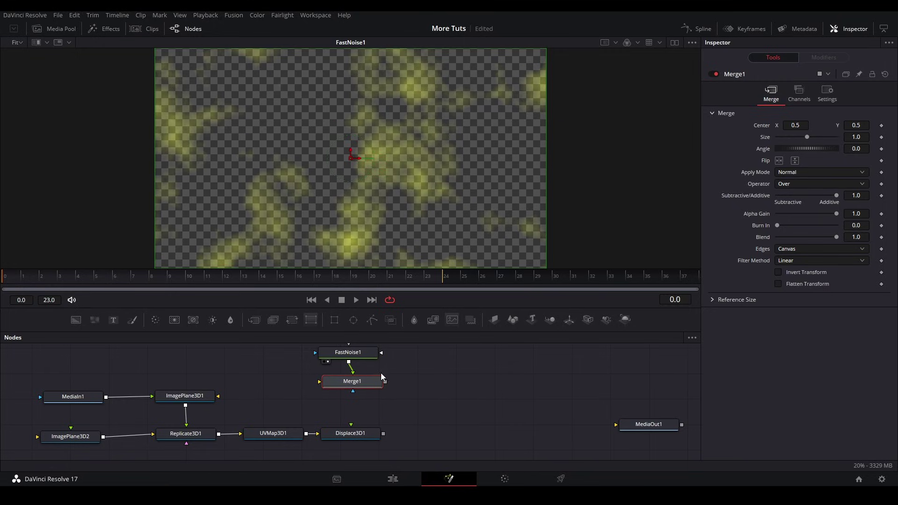
pyautogui.moveTo(76, 319); pyautogui.dragTo(369, 382)
pyautogui.moveTo(431, 390); pyautogui.dragTo(422, 388)
pyautogui.press('1')
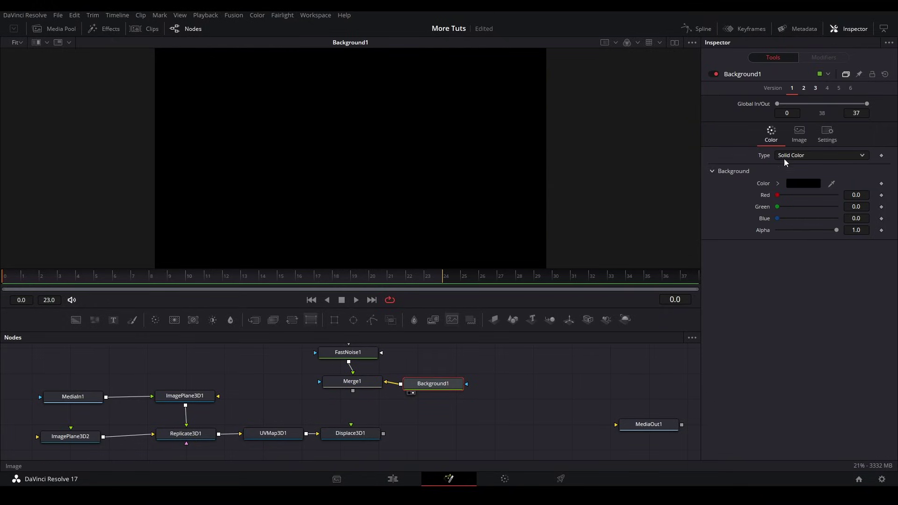
# Step: Set Background1's color to saturation 0 and value 0.5, and view the Merge1 result
pyautogui.click(778, 185)
pyautogui.click(814, 260)
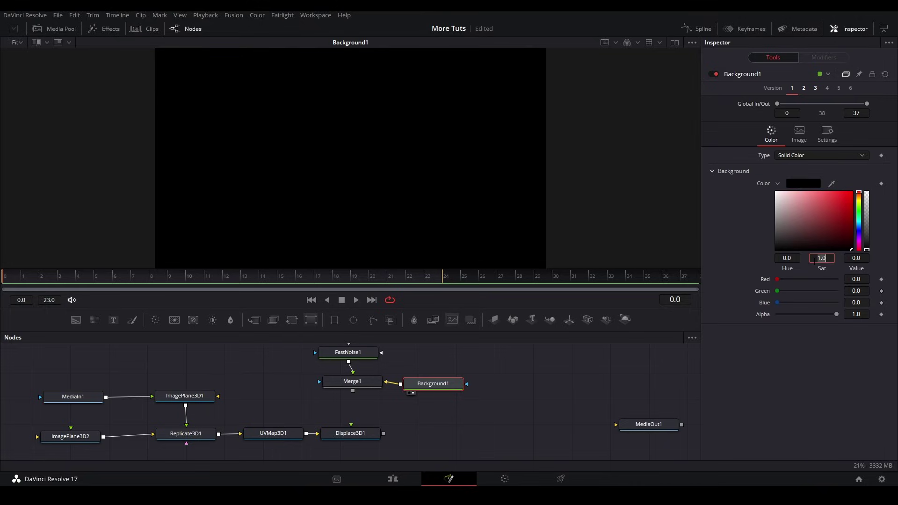
pyautogui.write('0')
pyautogui.press('Tab')
pyautogui.write('0.5')
pyautogui.press('Return')
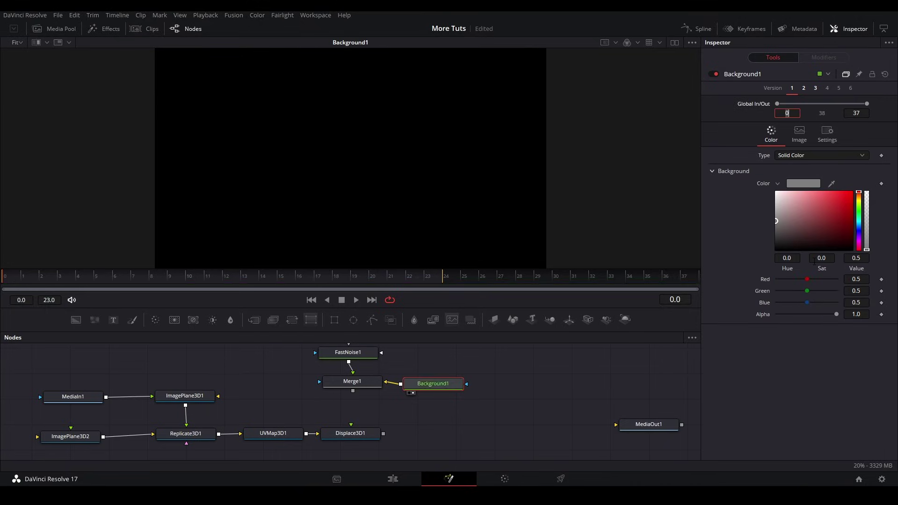
pyautogui.click(361, 383)
pyautogui.press('1')
# Step: Add a Rectangle mask to FastNoise1 and set both its width and height to 1
pyautogui.scroll(2, 373, 403)
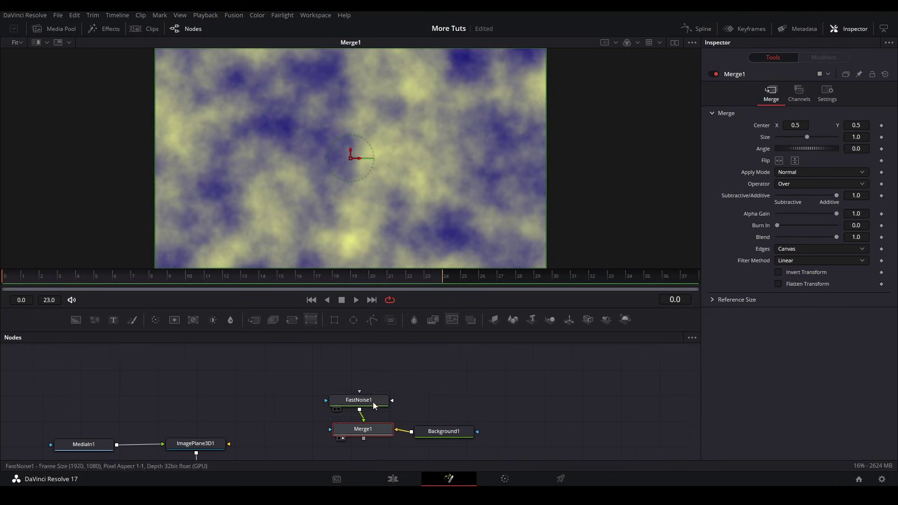
pyautogui.click(361, 345)
pyautogui.moveTo(336, 325); pyautogui.dragTo(351, 393)
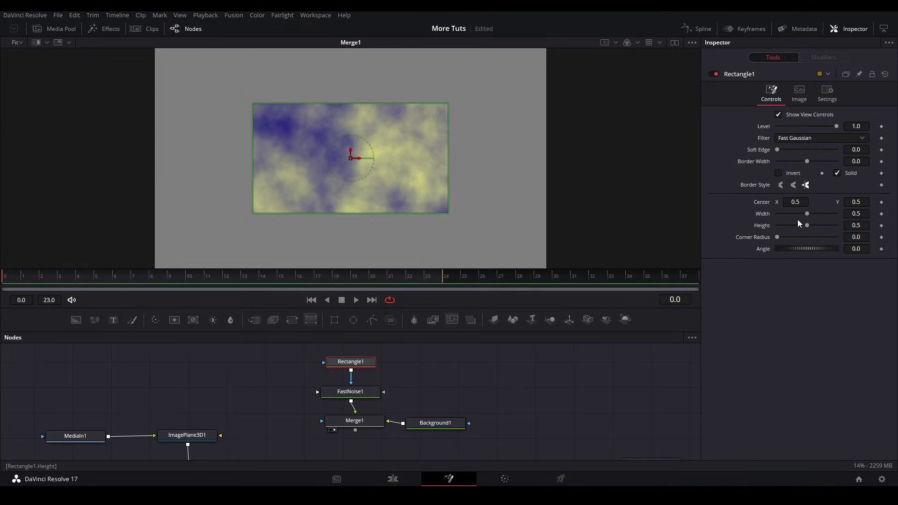
pyautogui.write('1')
pyautogui.press('Return')
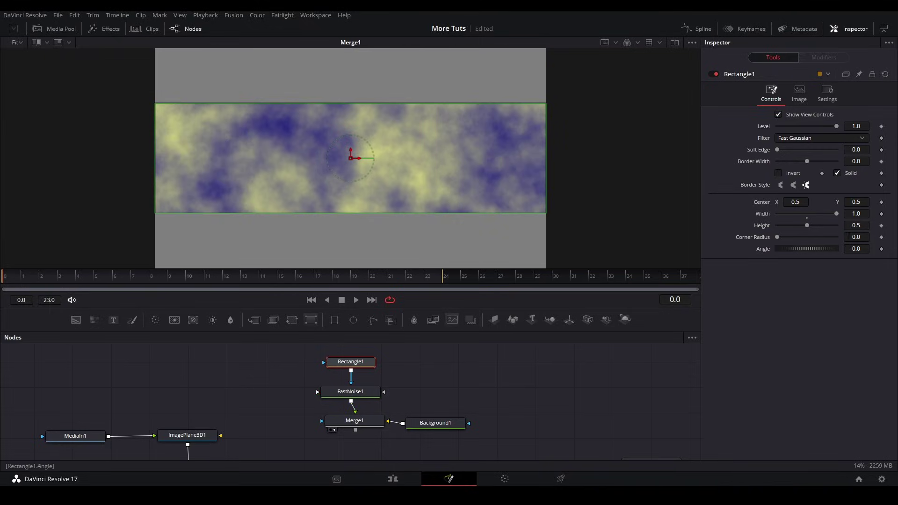
pyautogui.press('Tab')
pyautogui.write('1')
pyautogui.press('Return')
# Step: Connect Merge1 to Displace3D1's displacement image input and view the displaced planes
pyautogui.moveTo(359, 421); pyautogui.dragTo(355, 391)
pyautogui.click(355, 399)
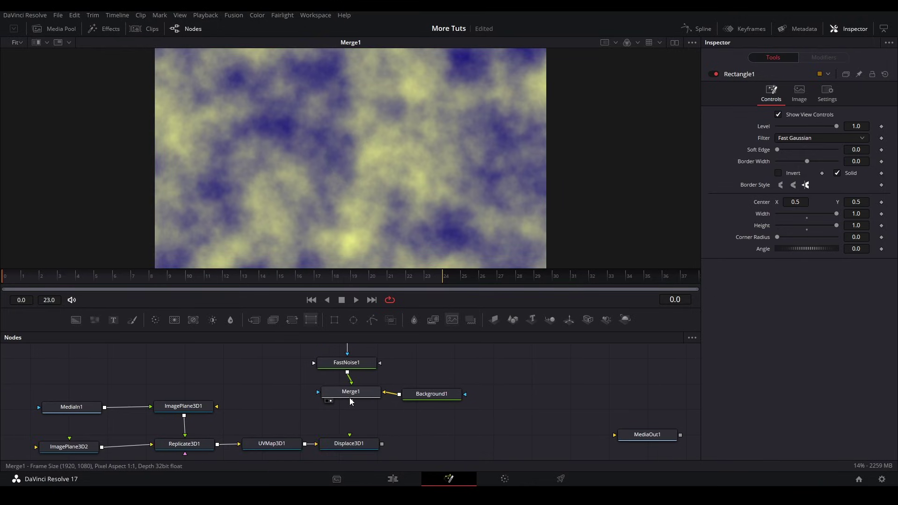
pyautogui.moveTo(350, 397); pyautogui.dragTo(352, 447)
pyautogui.click(353, 443)
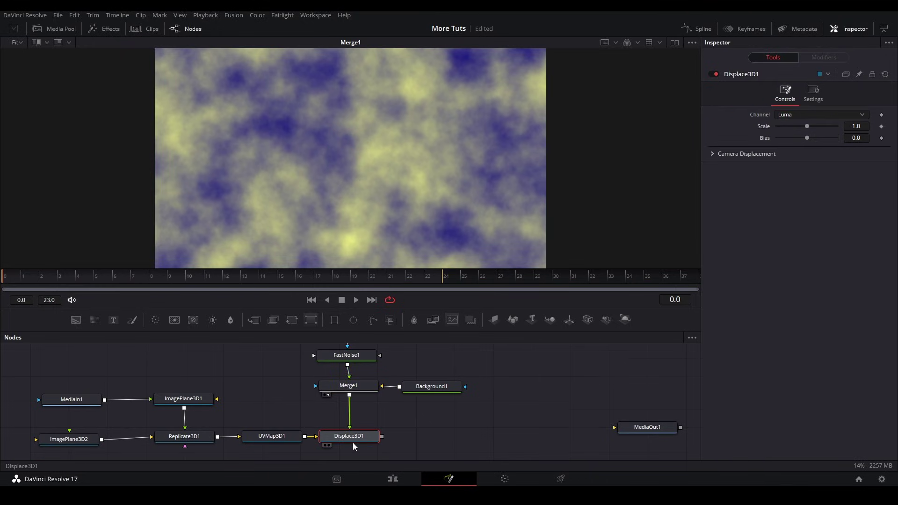
pyautogui.press('1')
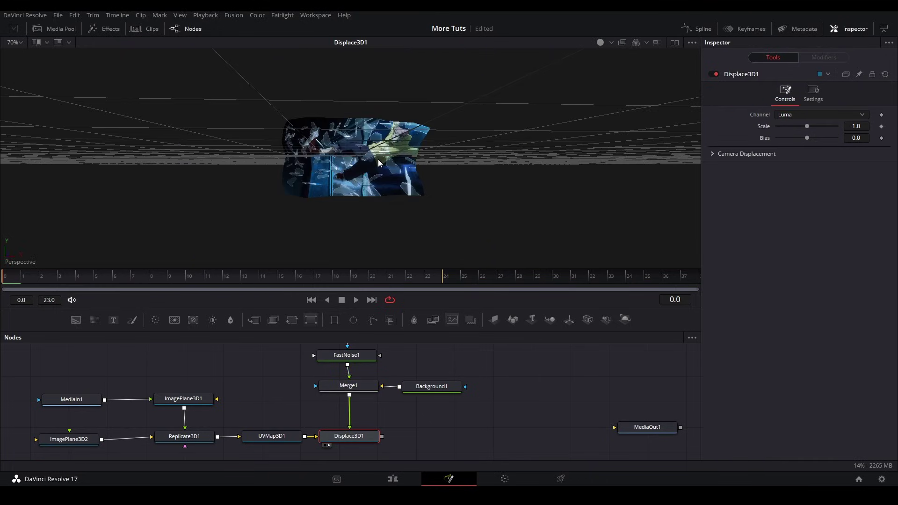
pyautogui.scroll(3, 328, 122)
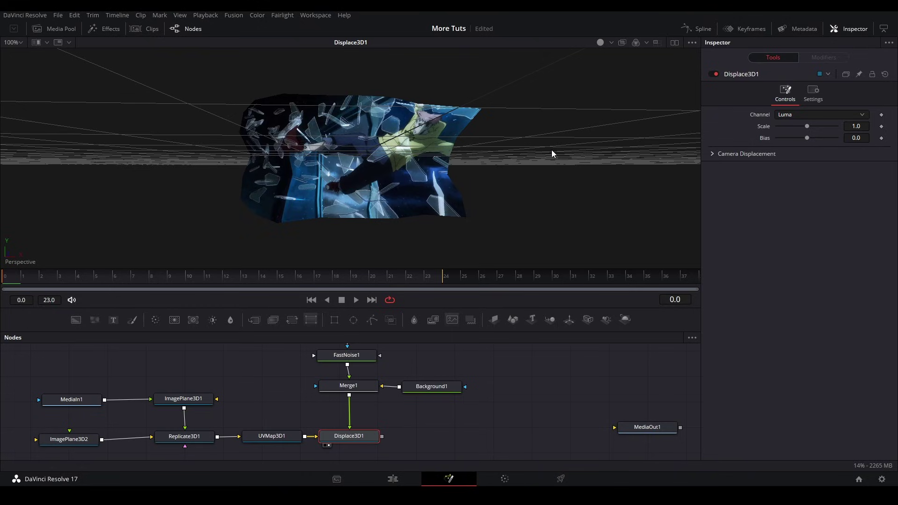
# Step: Set Displace3D1's channel to RGB and its bias to -0.5
pyautogui.click(815, 115)
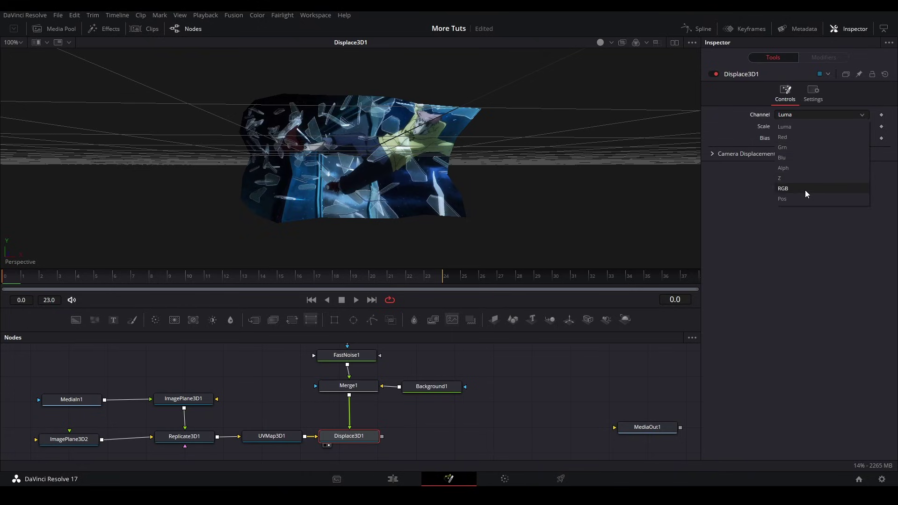
pyautogui.click(805, 189)
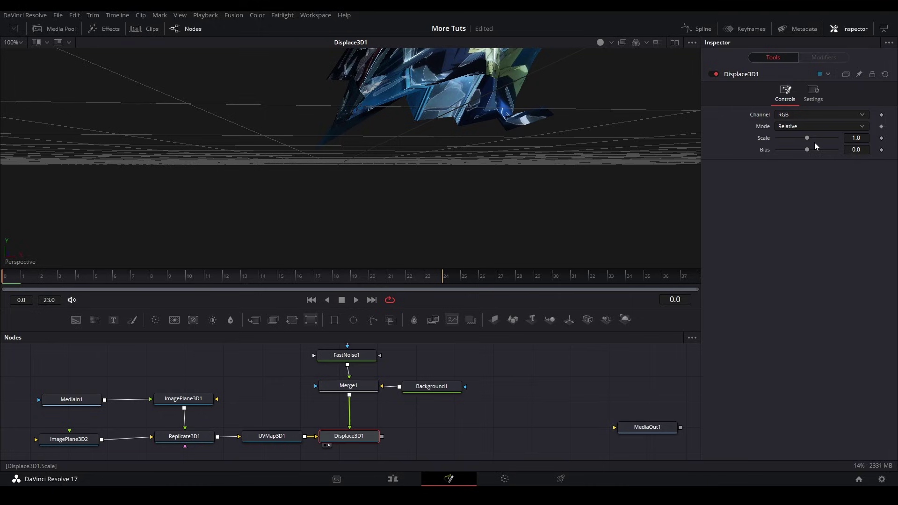
pyautogui.click(861, 150)
pyautogui.press('Return')
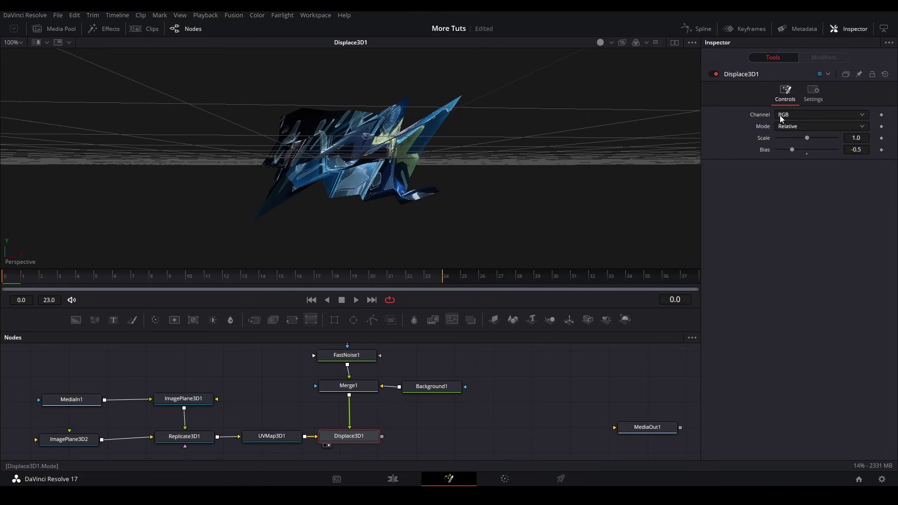
# Step: Reduce Displace3D1's scale to 0.238 while checking the displaced image up close
pyautogui.click(846, 137)
pyautogui.write('.029')
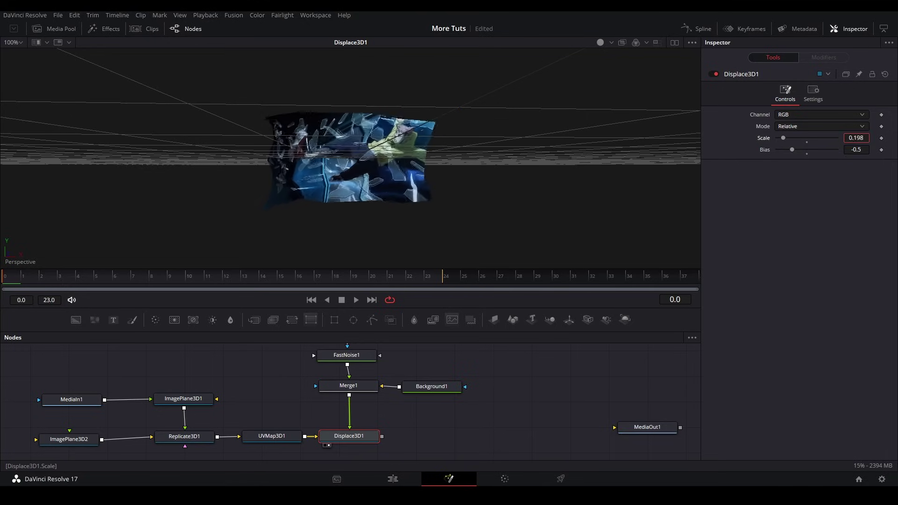
pyautogui.click(410, 162)
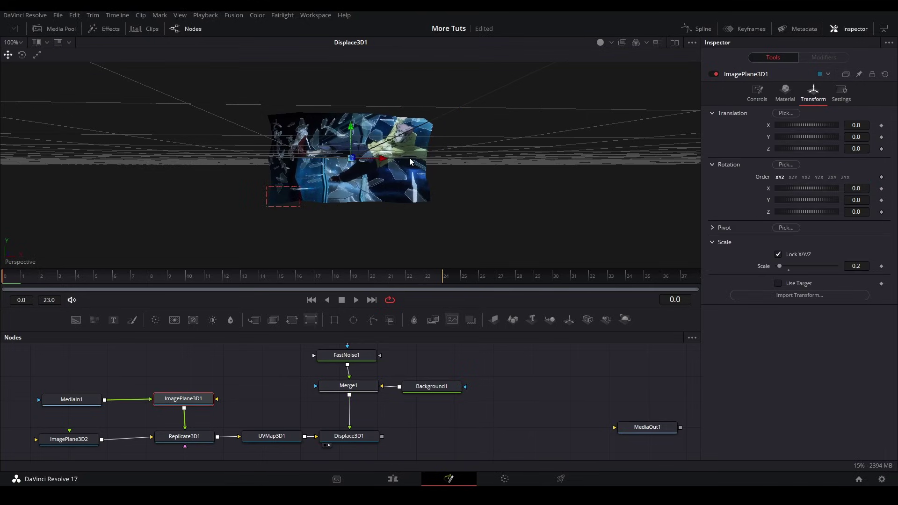
pyautogui.scroll(2, 409, 162)
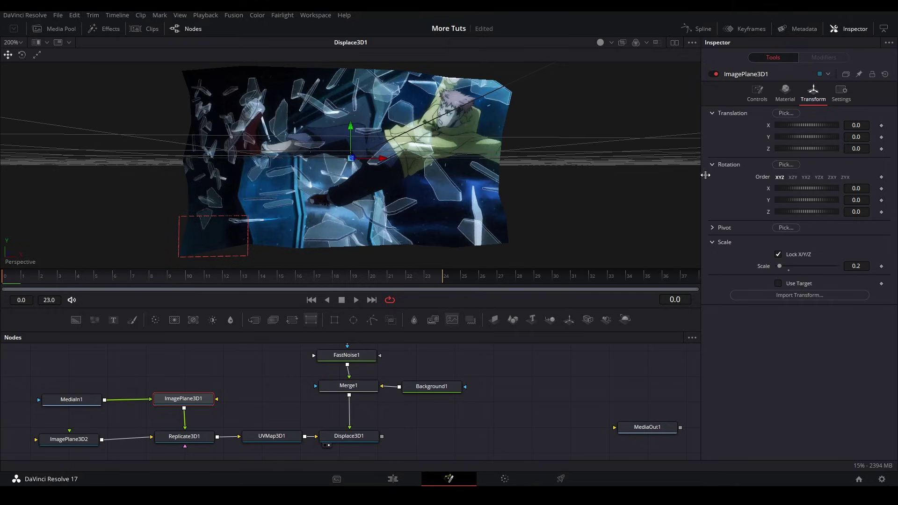
pyautogui.click(349, 436)
pyautogui.click(845, 137)
pyautogui.write('.238')
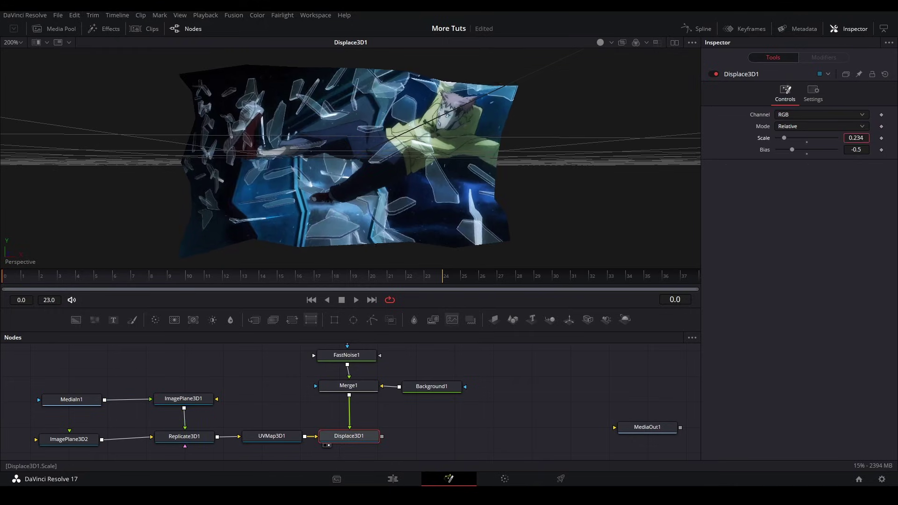
pyautogui.press('Return')
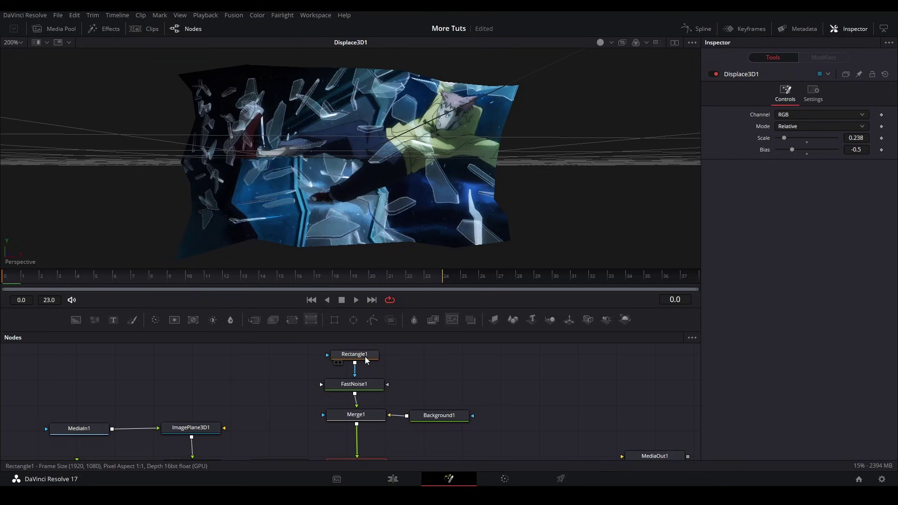
# Step: Set the border width of the Rectangle1 mask to -0.0025
pyautogui.click(366, 360)
pyautogui.moveTo(849, 161); pyautogui.dragTo(829, 167)
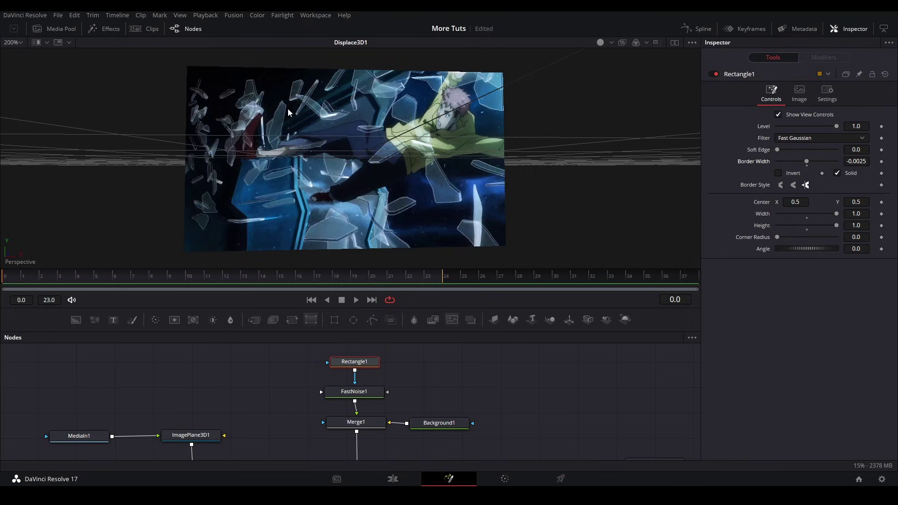
pyautogui.scroll(-3, 476, 365)
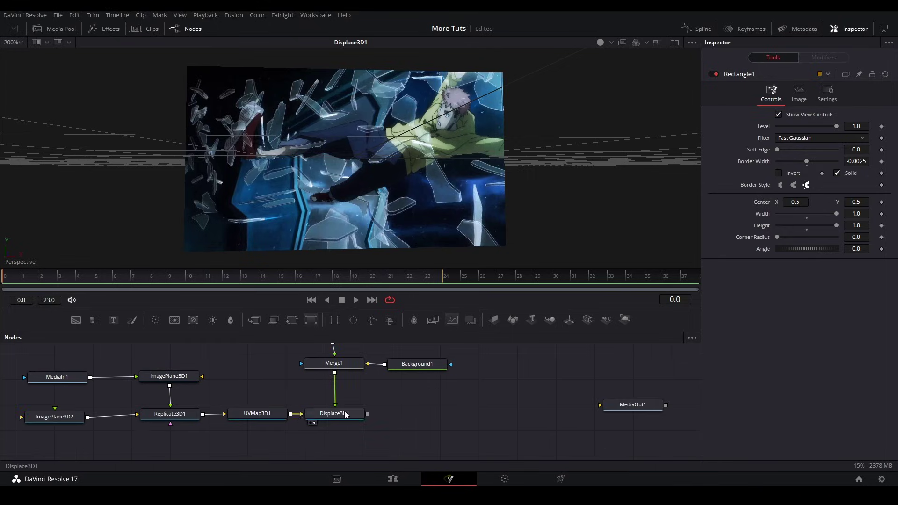
# Step: Paste an instance of UVMap3D1 after Displace3D1, connect it to Displace3D1's output and view it
pyautogui.click(273, 420)
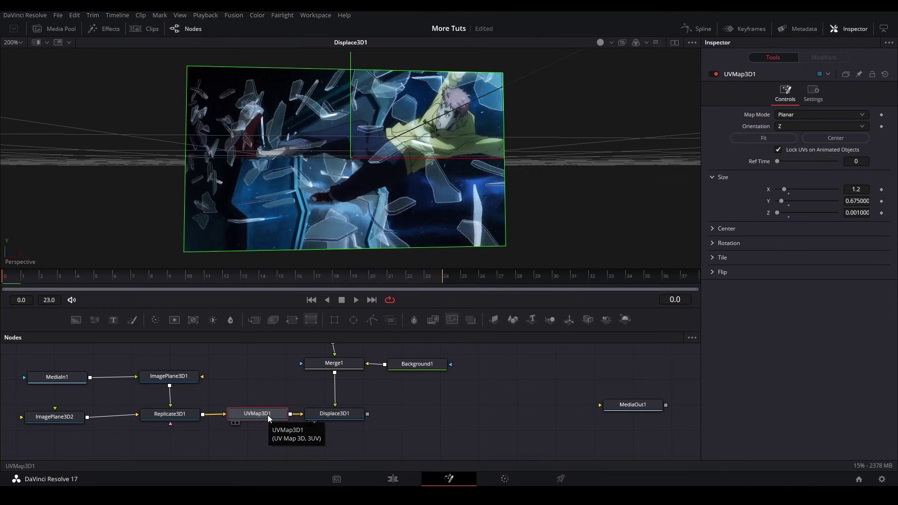
pyautogui.click(406, 411)
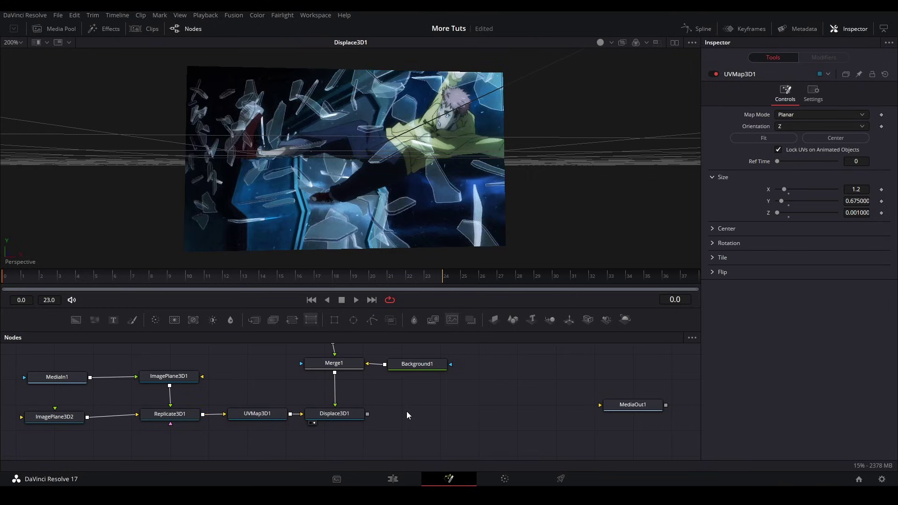
pyautogui.hotkey('ctrl', 'shift', 'v')
pyautogui.moveTo(403, 416); pyautogui.dragTo(427, 420)
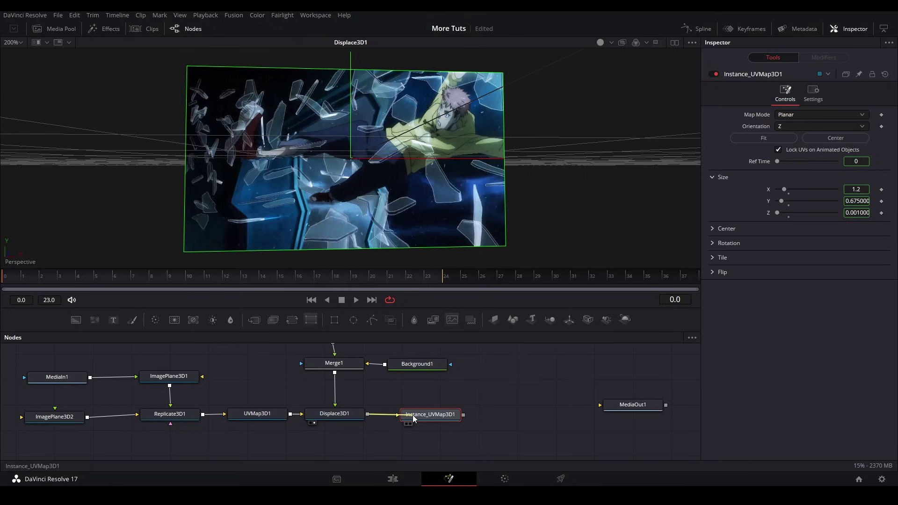
pyautogui.moveTo(413, 414)
pyautogui.mouseDown()
pyautogui.moveTo(433, 401)
pyautogui.moveTo(415, 419)
pyautogui.mouseUp()
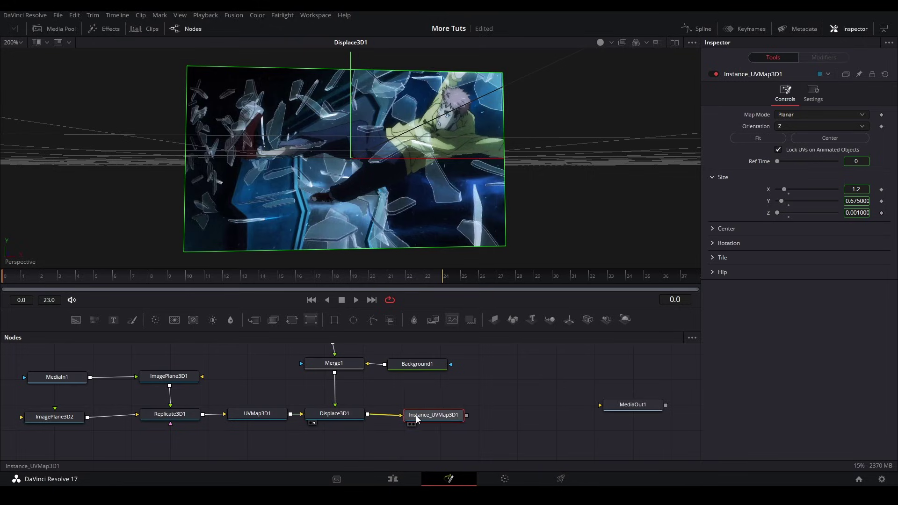
pyautogui.press('1')
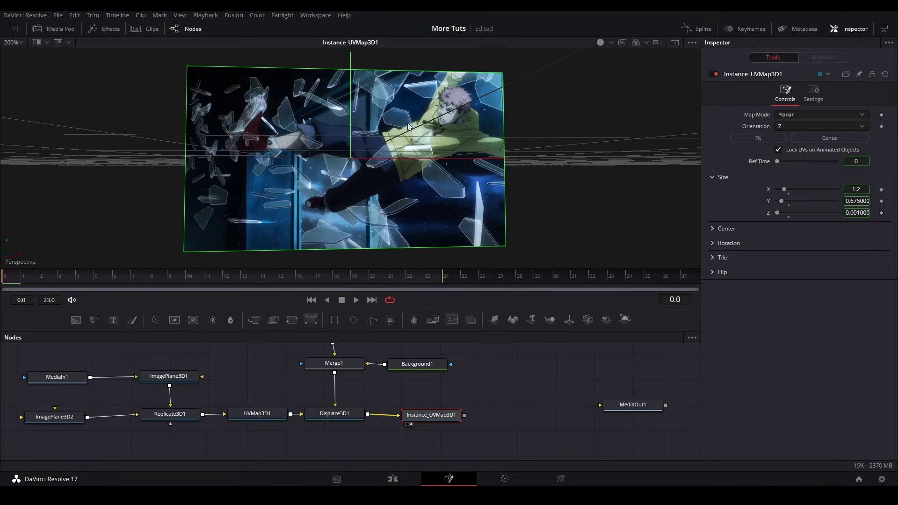
# Step: Add a Transform3D node after Instance_UVMap3D1
pyautogui.moveTo(347, 371); pyautogui.dragTo(226, 359)
pyautogui.click(531, 394)
pyautogui.click(333, 407)
pyautogui.hotkey('shift', 'space')
pyautogui.write('trans')
pyautogui.press('Return')
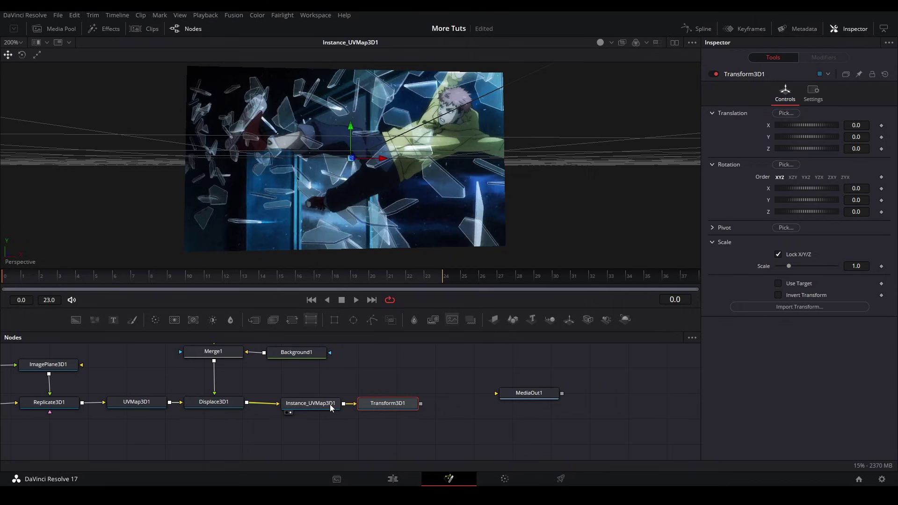
# Step: Add a Renderer3D node between Transform3D1 and MediaOut1 and view MediaOut1
pyautogui.moveTo(629, 316); pyautogui.dragTo(475, 412)
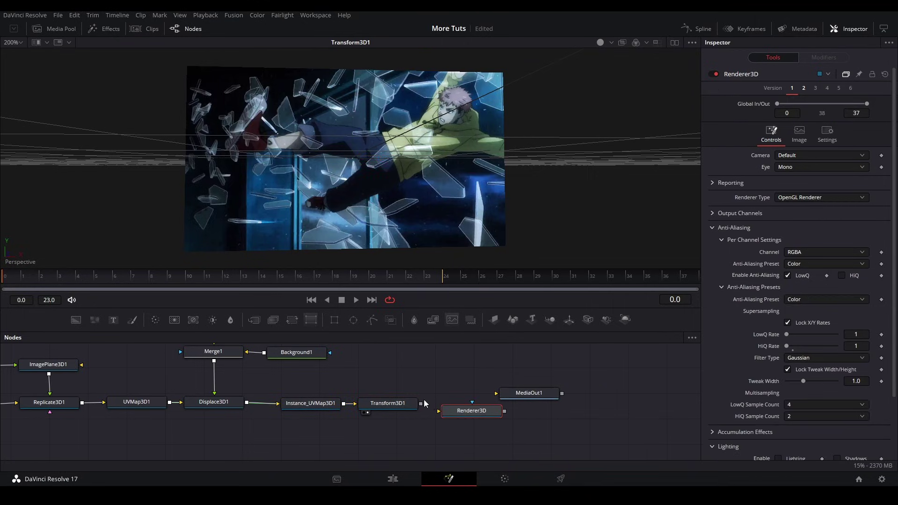
pyautogui.moveTo(421, 403); pyautogui.dragTo(546, 402)
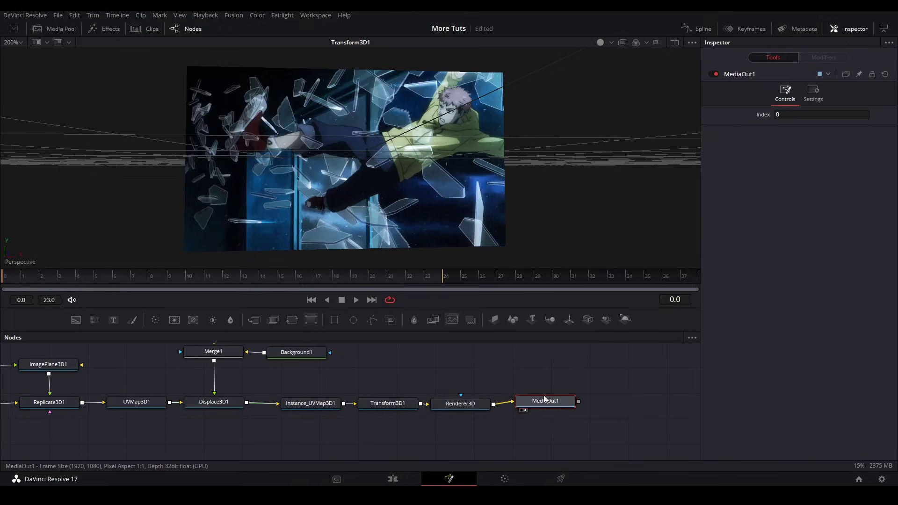
pyautogui.press('1')
# Step: Set Transform3D1's Z translation to 1.185 so the image fills the frame
pyautogui.click(401, 403)
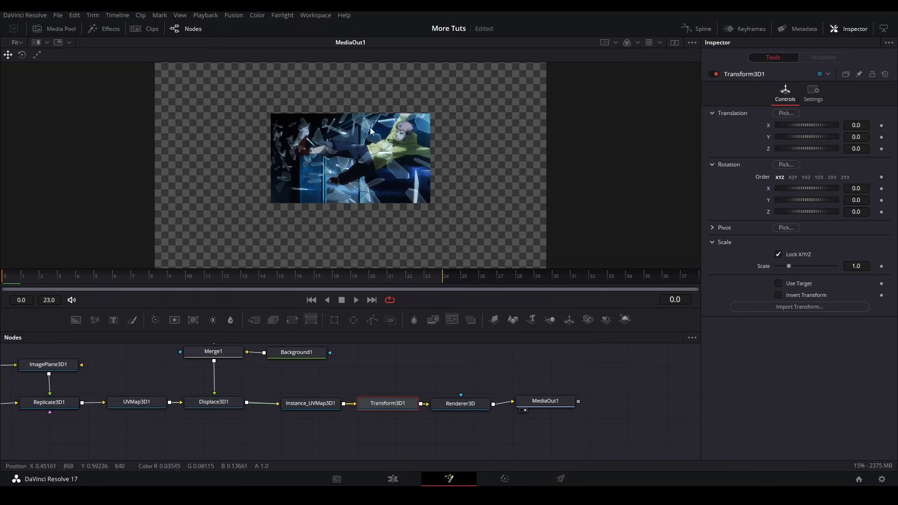
pyautogui.click(856, 149)
pyautogui.write('1.12')
pyautogui.press('Return')
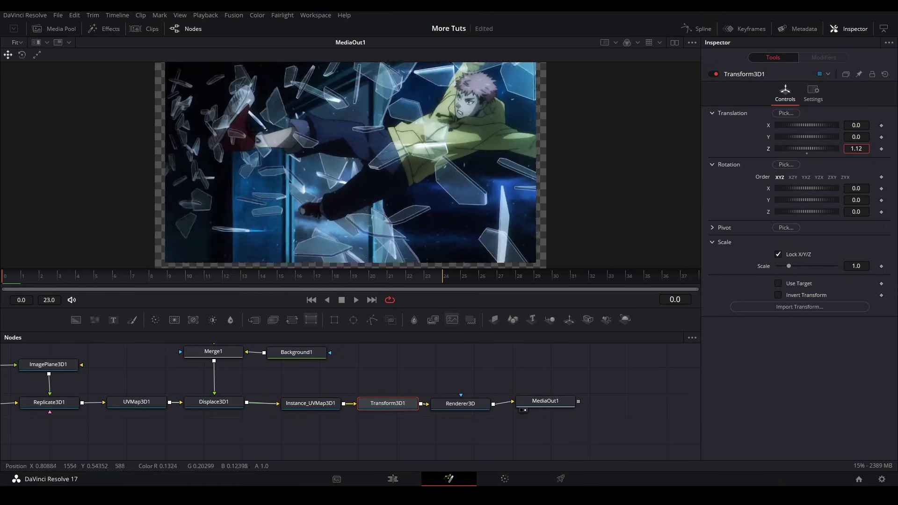
pyautogui.write('1.185')
pyautogui.press('Return')
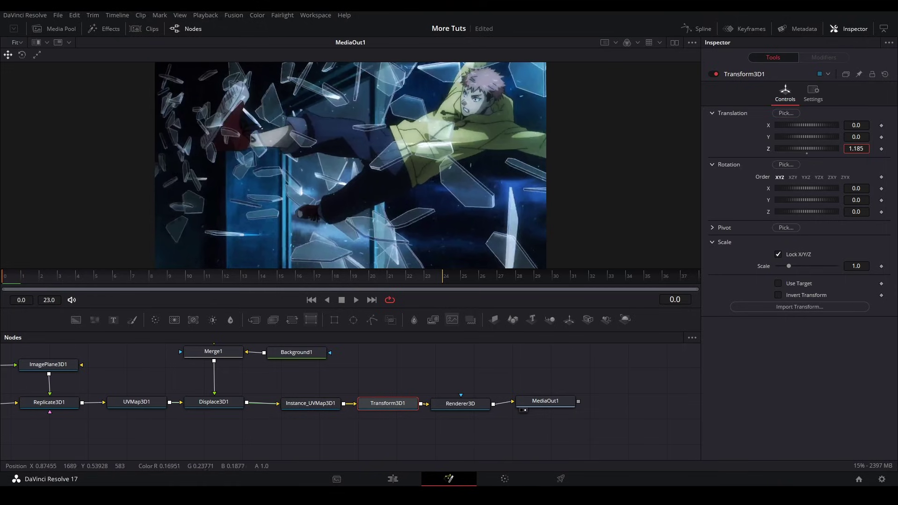
pyautogui.click(327, 360)
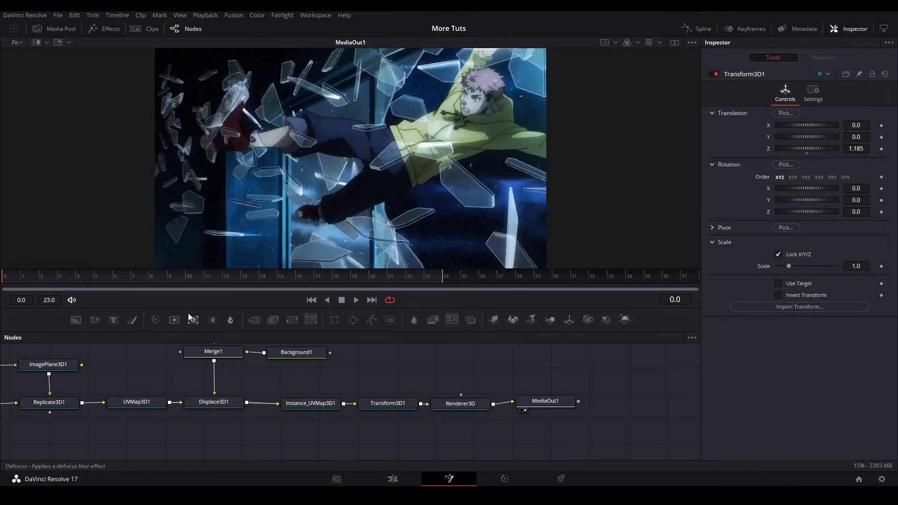
# Step: Keyframe Replicate3D1's Y translation at 0.0 on frame 0 and -1.0 on frame 23
pyautogui.moveTo(199, 391); pyautogui.dragTo(243, 407)
pyautogui.hscroll(-3, 317, 390)
pyautogui.click(137, 417)
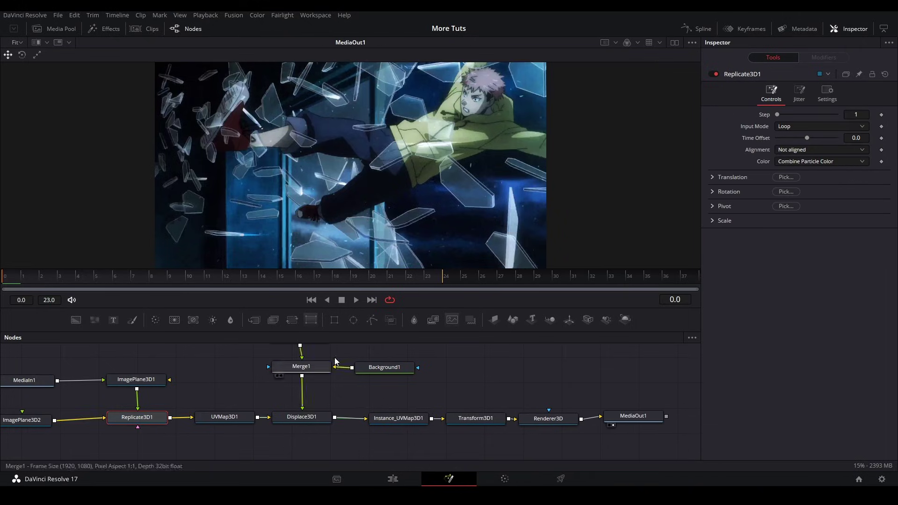
pyautogui.click(713, 178)
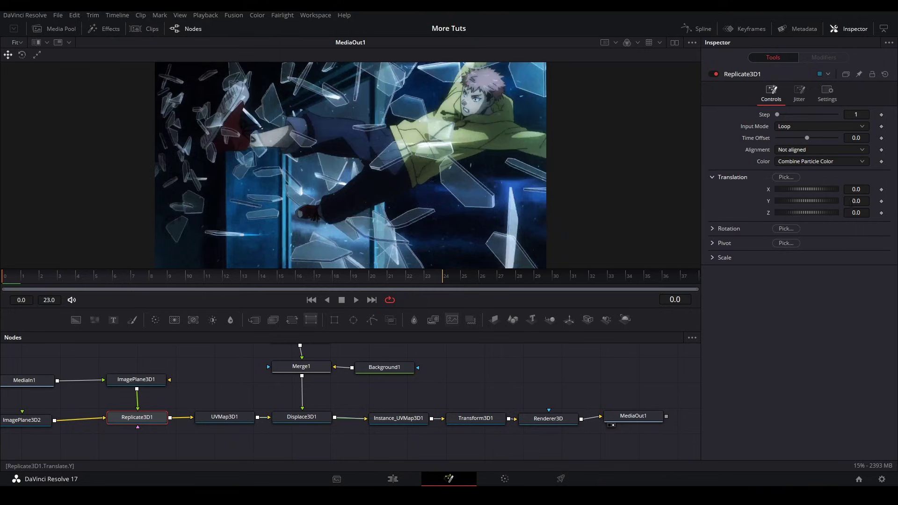
pyautogui.click(882, 202)
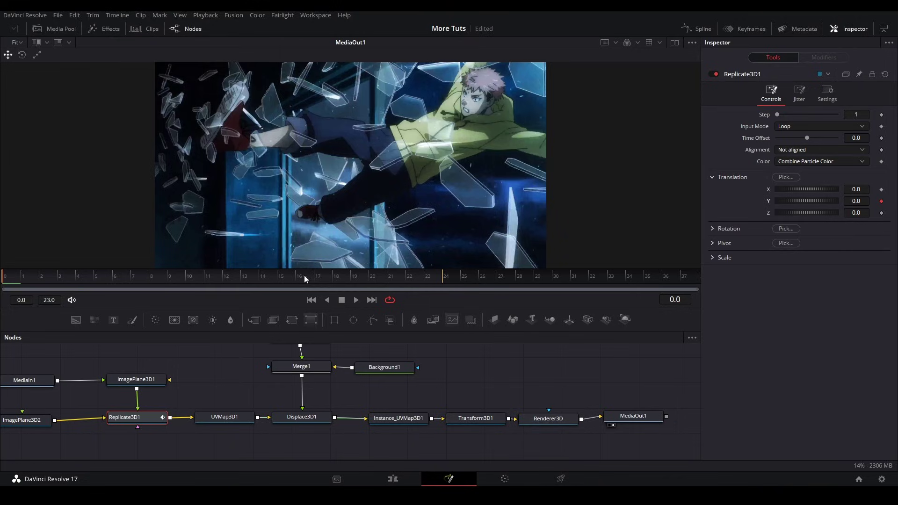
pyautogui.click(423, 276)
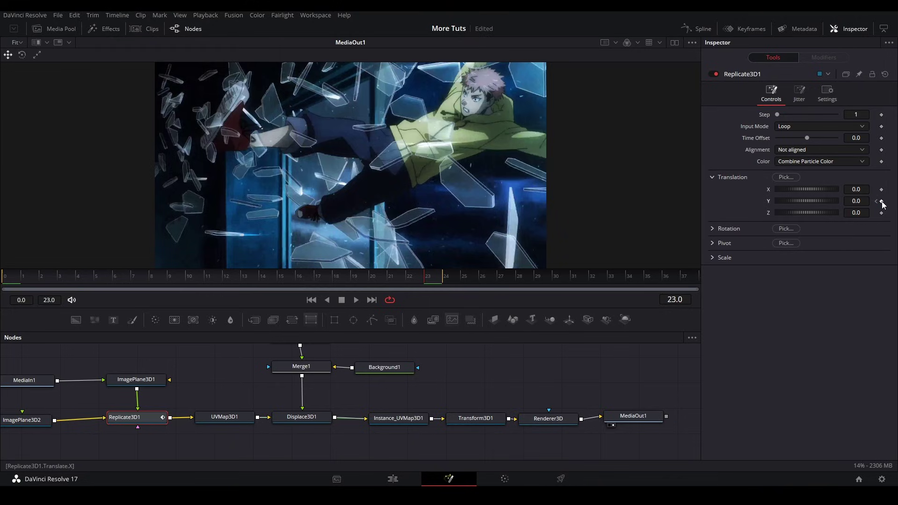
pyautogui.click(861, 201)
pyautogui.write('-1')
pyautogui.press('Return')
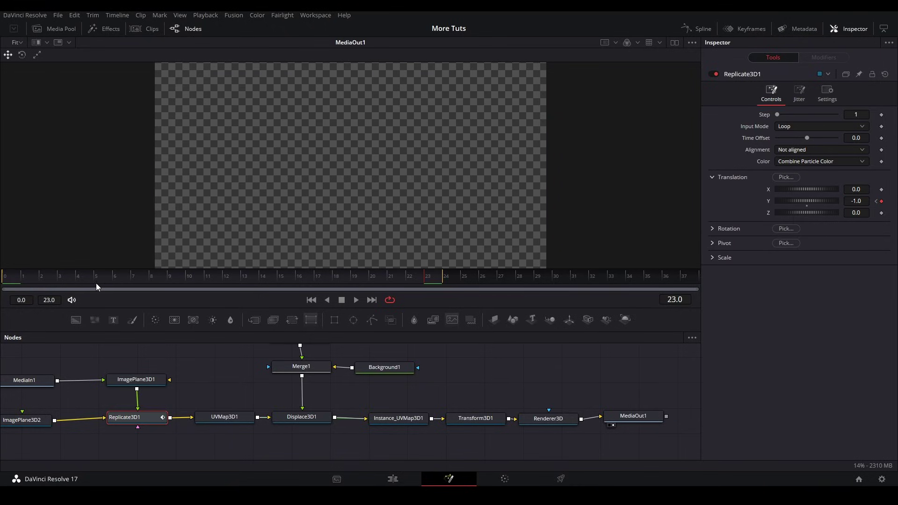
pyautogui.press('Home')
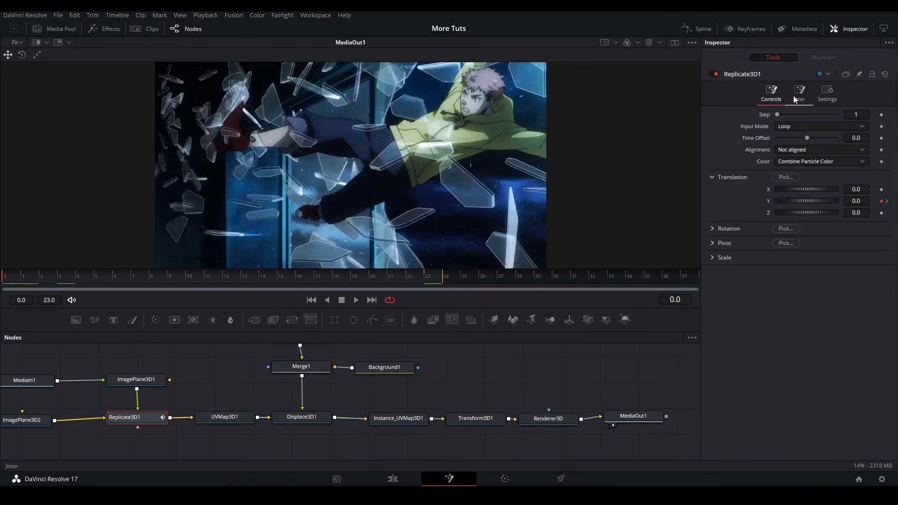
# Step: Add keyframes at frame 0 to Replicate3D1's translation jitter and rotation jitter on all three axes
pyautogui.click(797, 93)
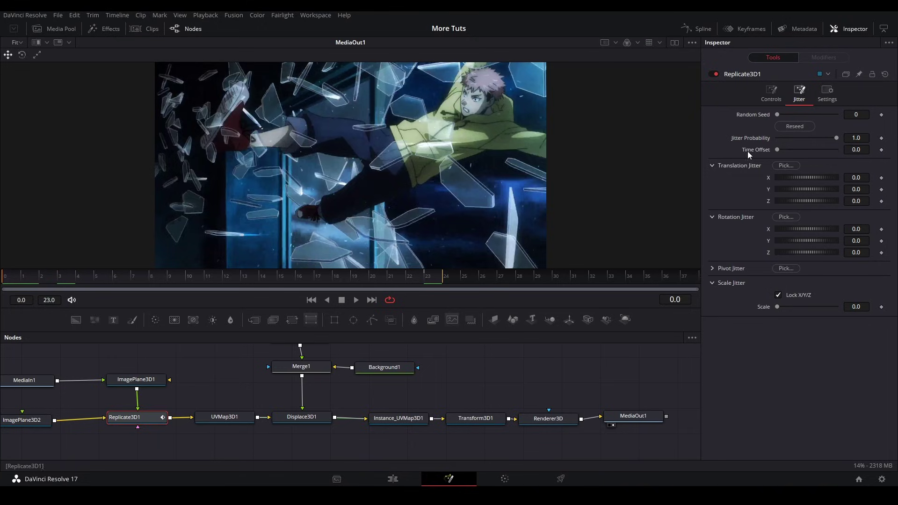
pyautogui.click(882, 178)
pyautogui.click(881, 201)
pyautogui.click(881, 230)
pyautogui.click(882, 253)
# Step: Keyframe Replicate3D1's jitter values on frame 23, with translation jitter at X 3.0, Y 1.04 and Z 1.0
pyautogui.click(425, 280)
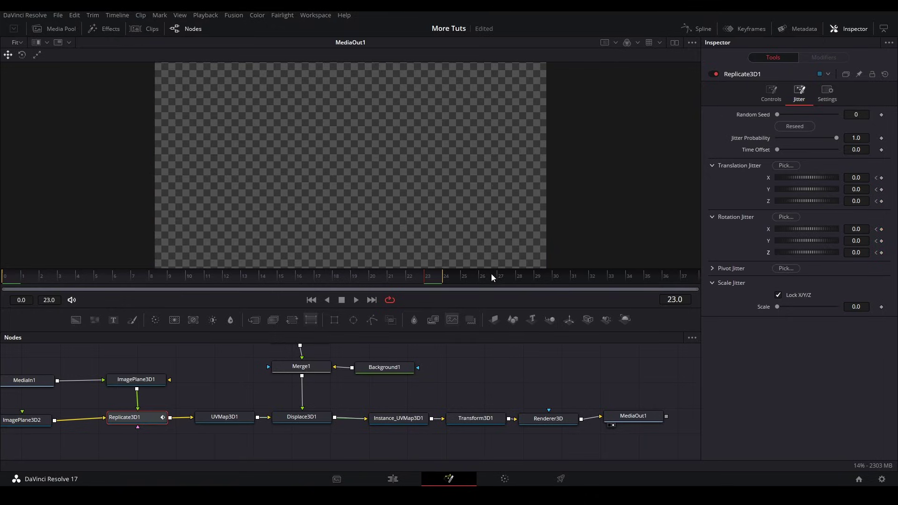
pyautogui.click(882, 201)
pyautogui.click(855, 177)
pyautogui.write('3')
pyautogui.press('Return')
pyautogui.moveTo(829, 190); pyautogui.dragTo(850, 197)
pyautogui.click(856, 201)
pyautogui.write('1')
pyautogui.press('Return')
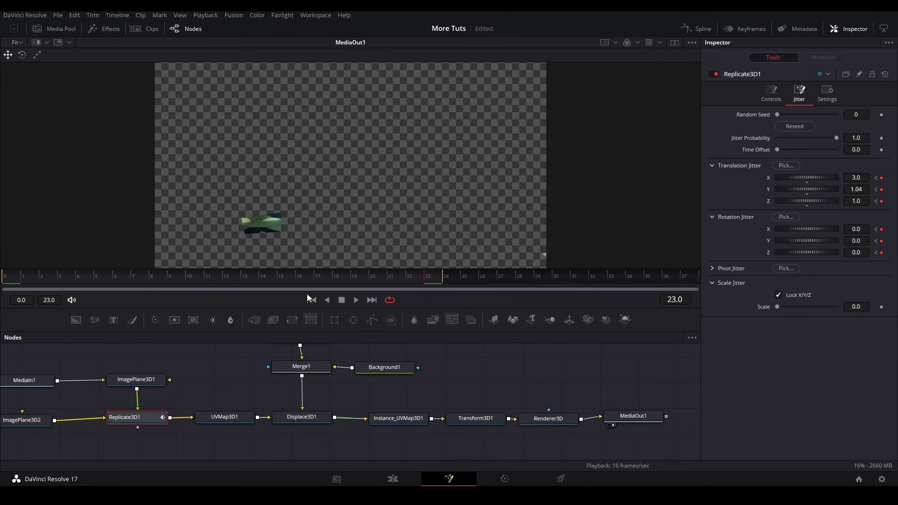
# Step: Set Replicate3D1's rotation jitter to 180 on X, Y and Z at frame 23 and play back the animation
pyautogui.click(863, 228)
pyautogui.write('180')
pyautogui.press('Tab')
pyautogui.write('180')
pyautogui.press('Tab')
pyautogui.write('180')
pyautogui.press('Tab')
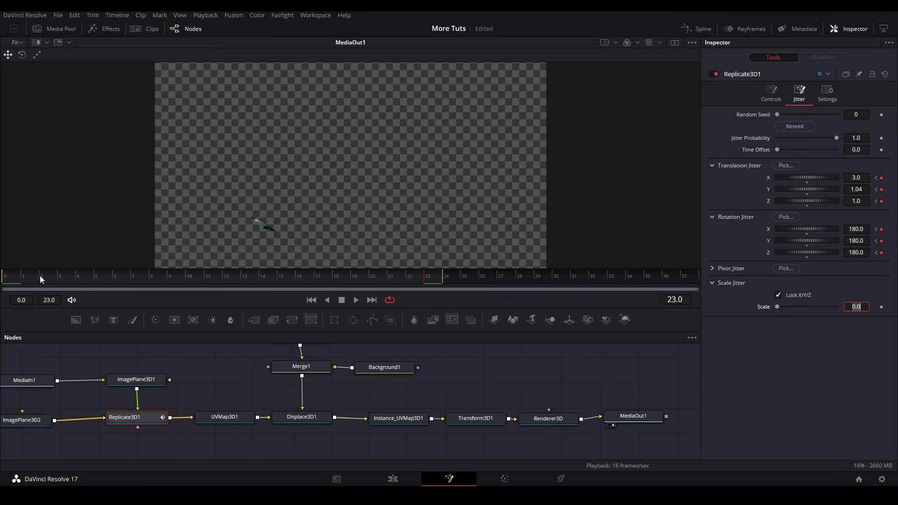
pyautogui.click(12, 276)
pyautogui.press('space')
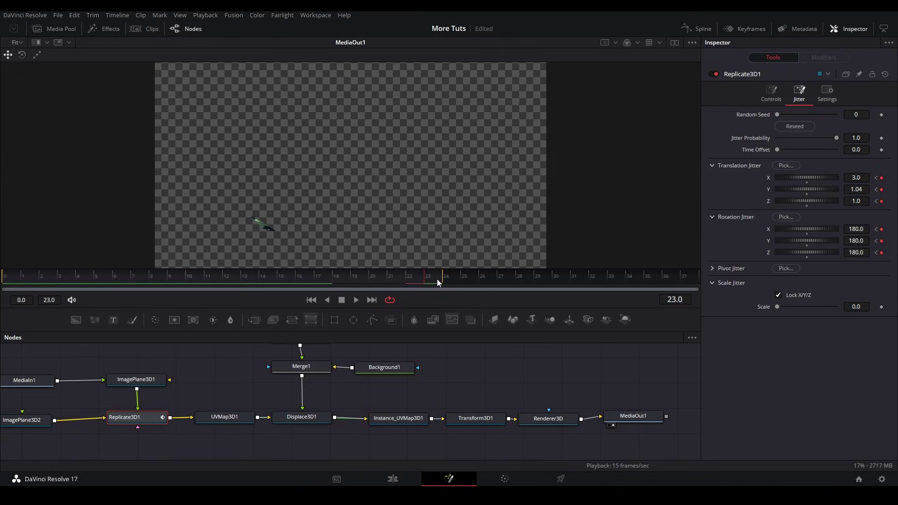
# Step: Lower Replicate3D1's Y translation at frame 23 to -1.418 and play back the animation
pyautogui.click(771, 94)
pyautogui.moveTo(807, 201); pyautogui.dragTo(795, 201)
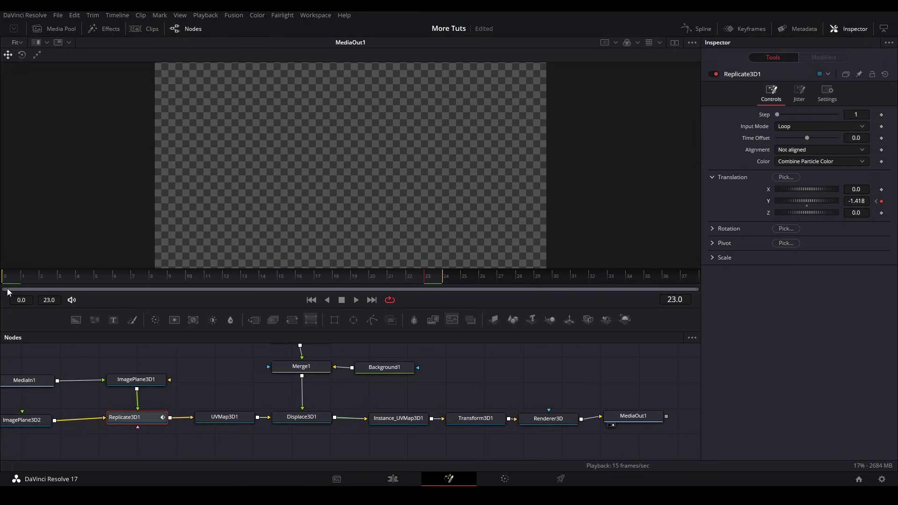
pyautogui.click(356, 300)
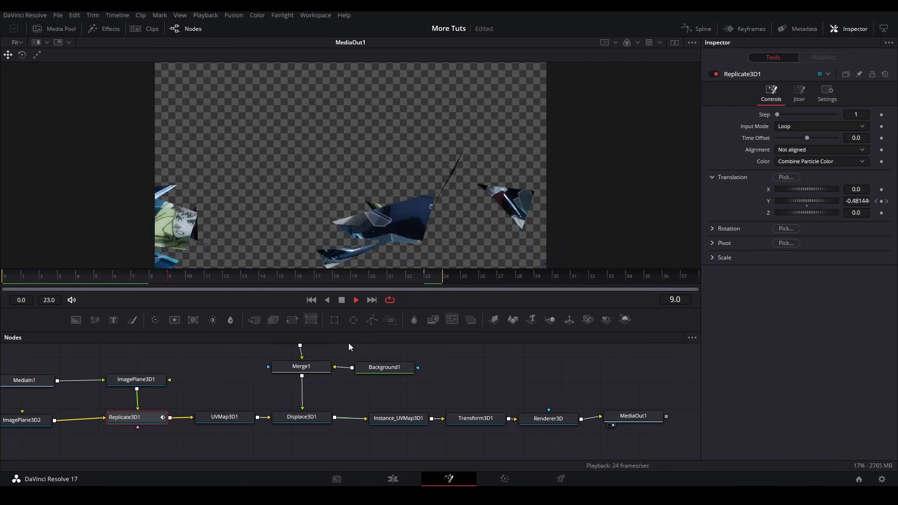
pyautogui.press('space')
pyautogui.press('Left')
# Step: Set FastNoise1's seethe to 0.449 while checking the shard pattern at frame 1
pyautogui.moveTo(314, 369); pyautogui.dragTo(328, 404)
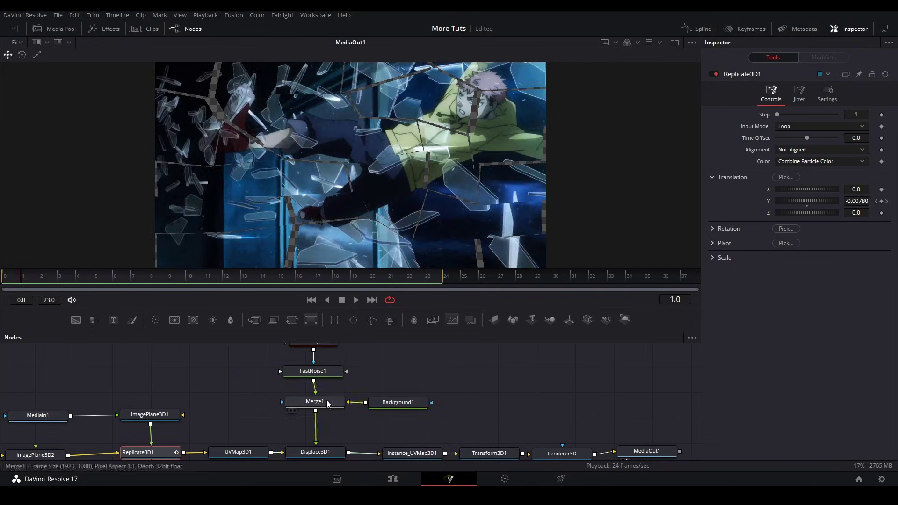
pyautogui.click(321, 375)
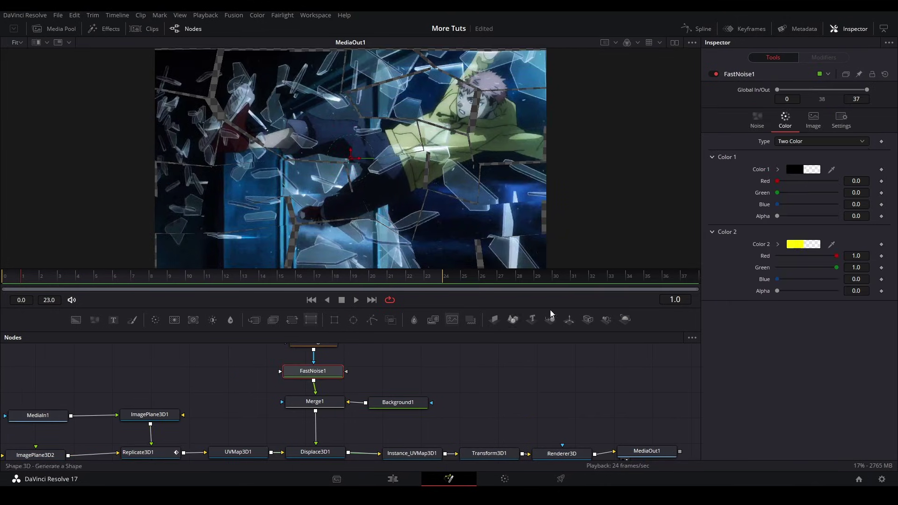
pyautogui.click(757, 122)
pyautogui.moveTo(790, 234); pyautogui.dragTo(820, 238)
pyautogui.click(341, 299)
pyautogui.click(24, 279)
# Step: Show all of Replicate3D1's animation curves in the Spline editor
pyautogui.moveTo(112, 376); pyautogui.dragTo(137, 338)
pyautogui.click(164, 415)
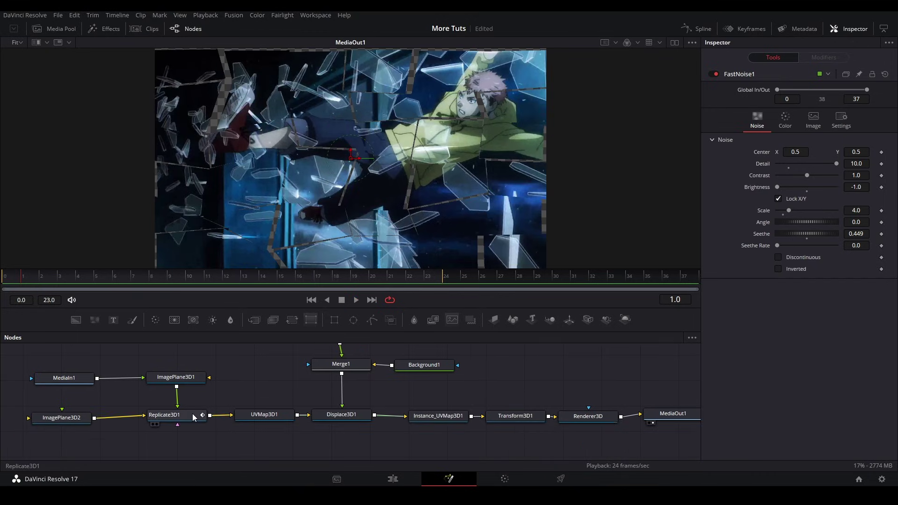
pyautogui.click(684, 29)
pyautogui.click(365, 362)
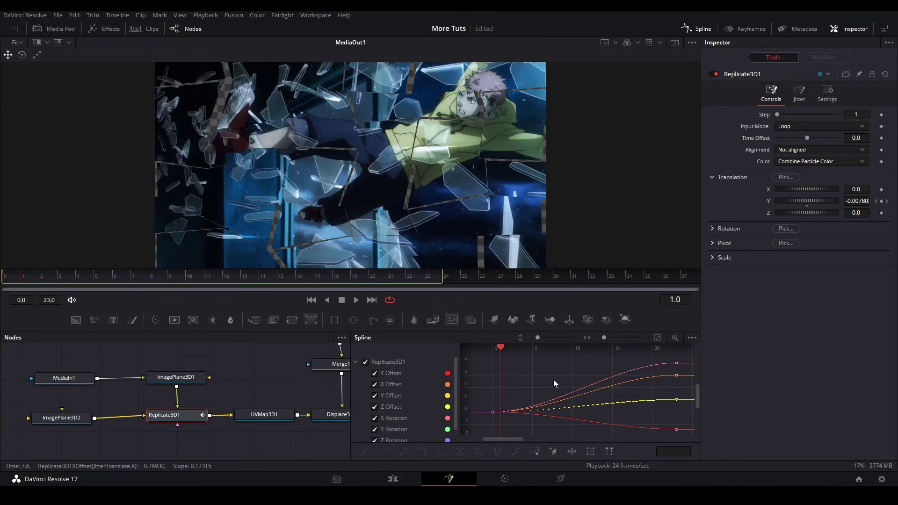
# Step: Ease all of Replicate3D1's keyframes with ease in 100.0 and ease out 57.6, and play back the animation
pyautogui.hotkey('ctrl', 'a')
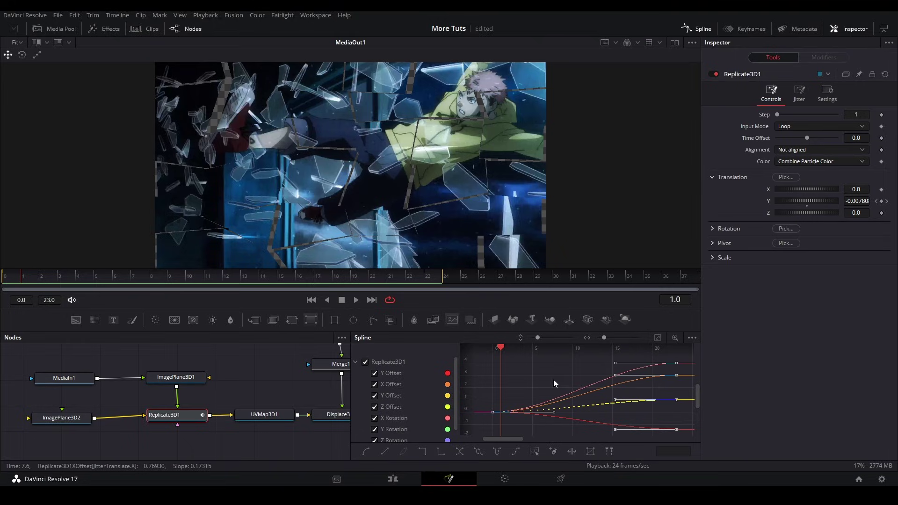
pyautogui.press('t')
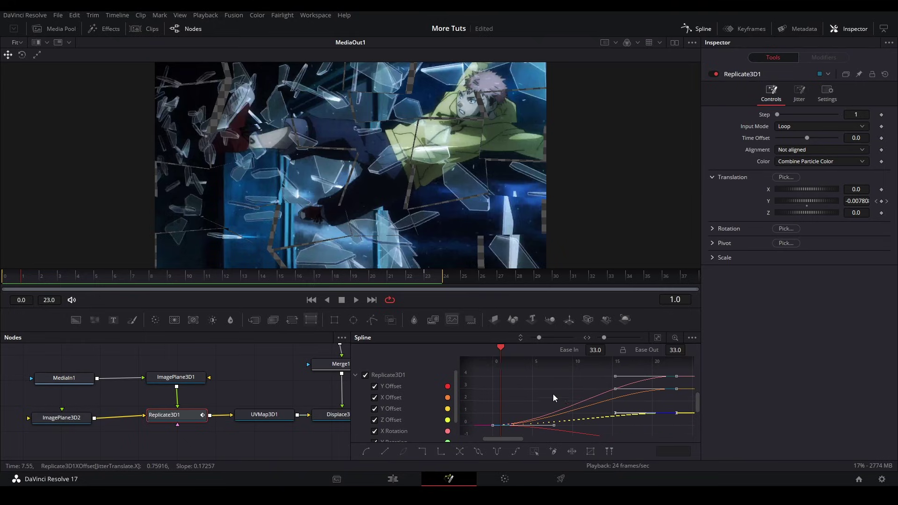
pyautogui.moveTo(602, 349); pyautogui.dragTo(624, 350)
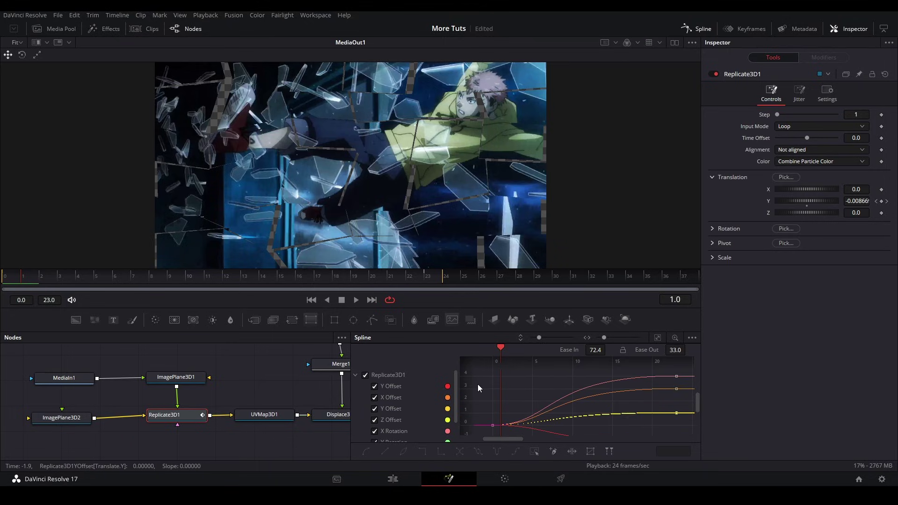
pyautogui.moveTo(553, 385); pyautogui.dragTo(609, 350)
pyautogui.moveTo(687, 351); pyautogui.dragTo(691, 351)
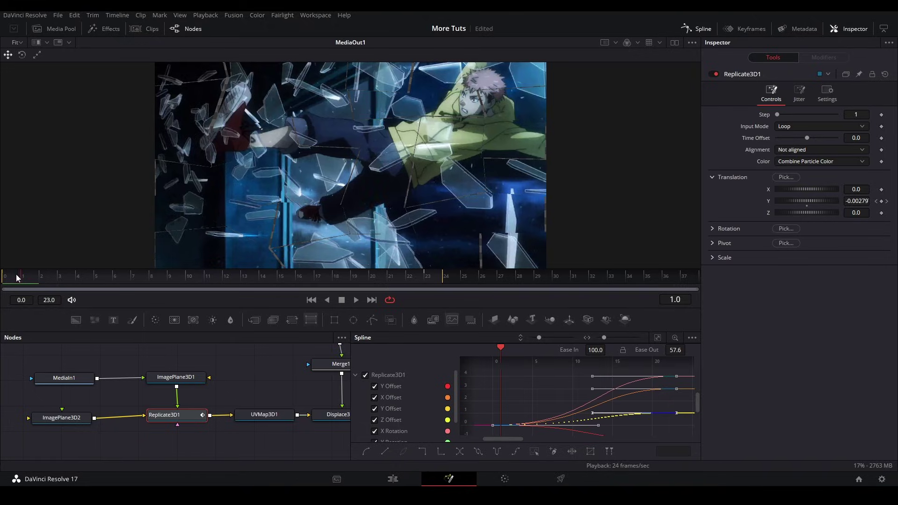
pyautogui.press('space')
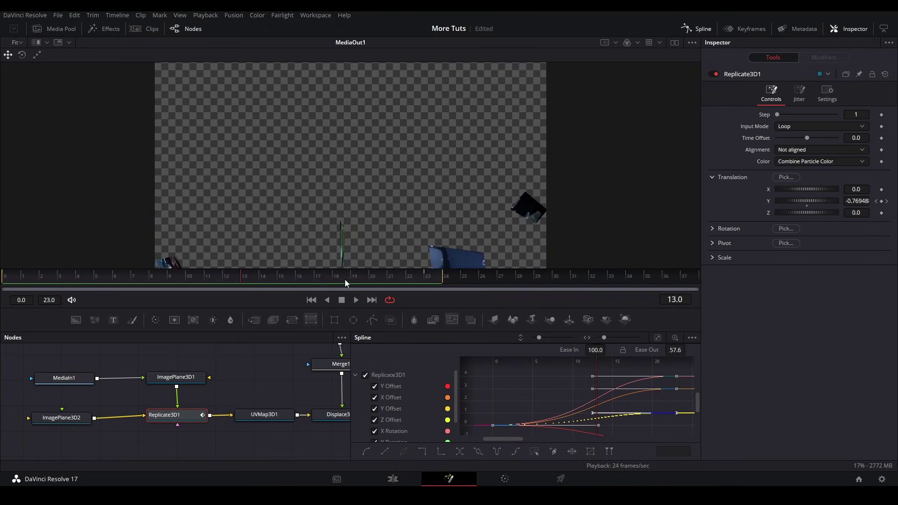
pyautogui.press('space')
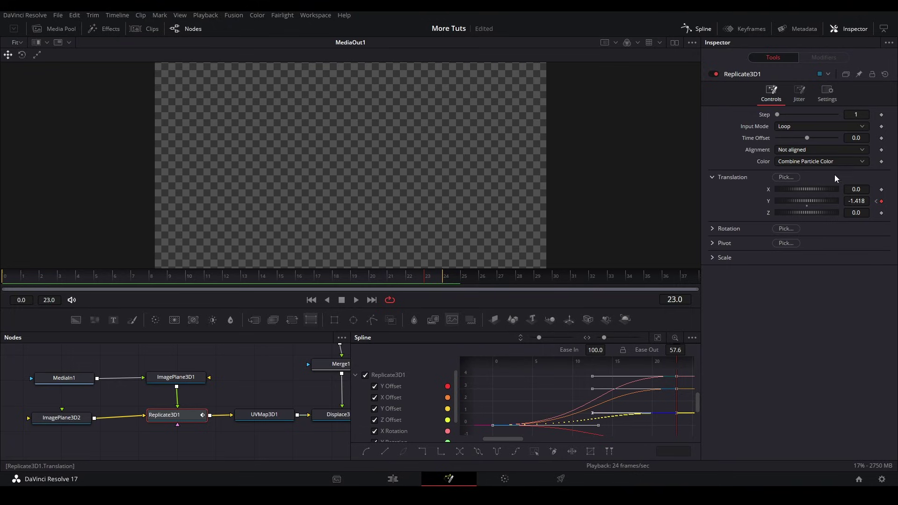
# Step: Lower Replicate3D1's Y translation at frame 23 to -1.768 and close the Spline editor after playing back the animation
pyautogui.moveTo(807, 201); pyautogui.dragTo(795, 200)
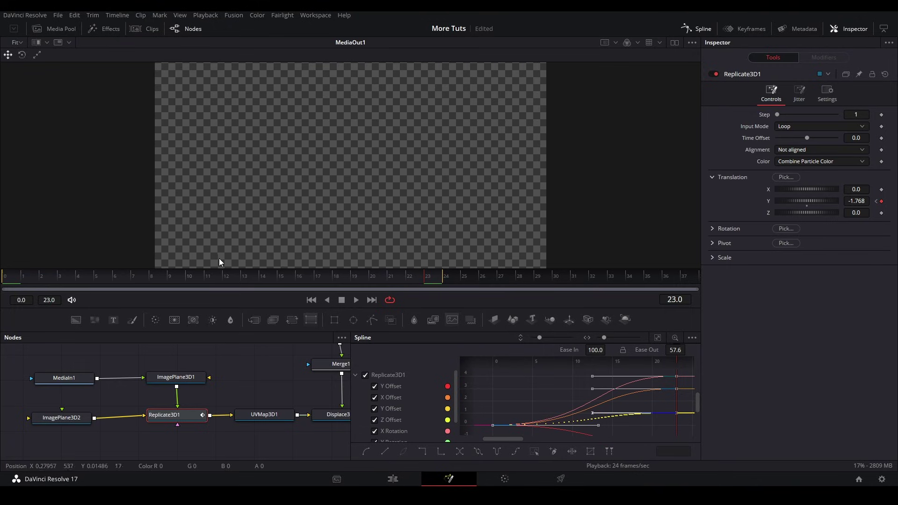
pyautogui.press('space')
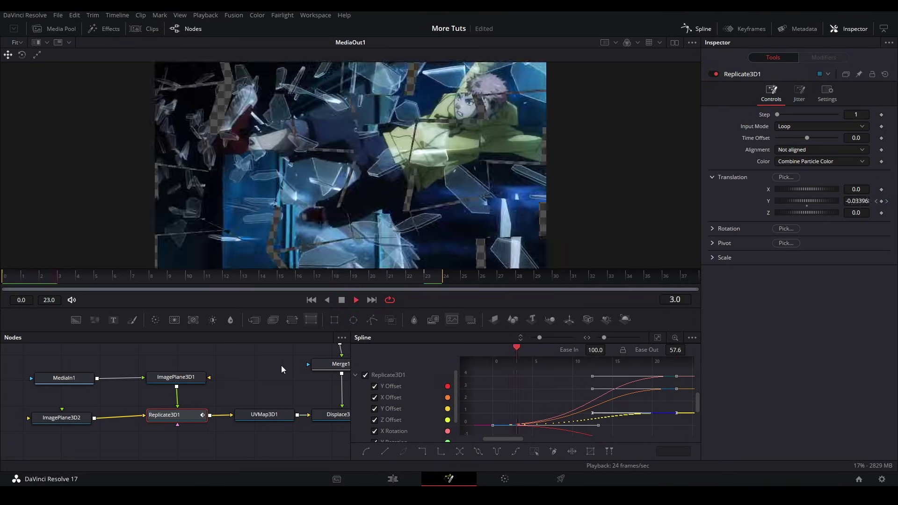
pyautogui.click(697, 28)
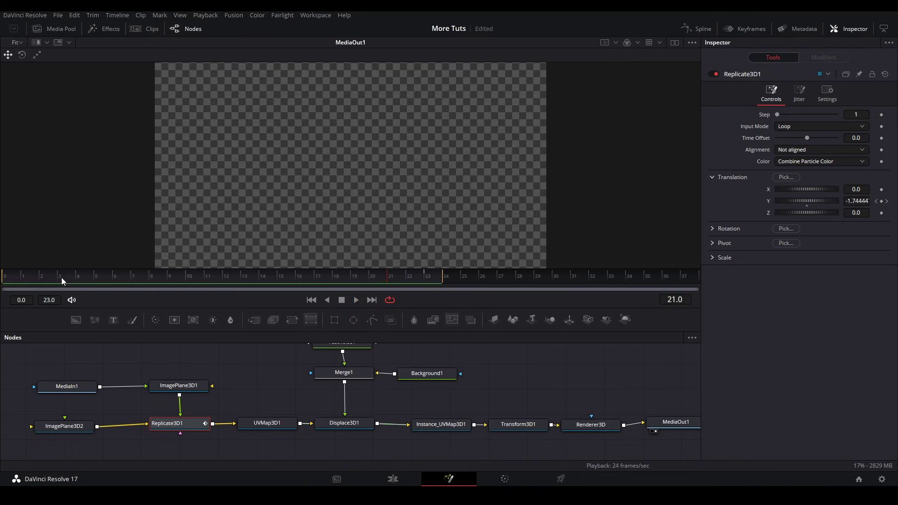
# Step: Return to frame 0 and view the outputs of ImagePlane3D1 and ImagePlane3D2 in the viewer
pyautogui.moveTo(61, 277); pyautogui.dragTo(39, 286)
pyautogui.scroll(-2, 229, 383)
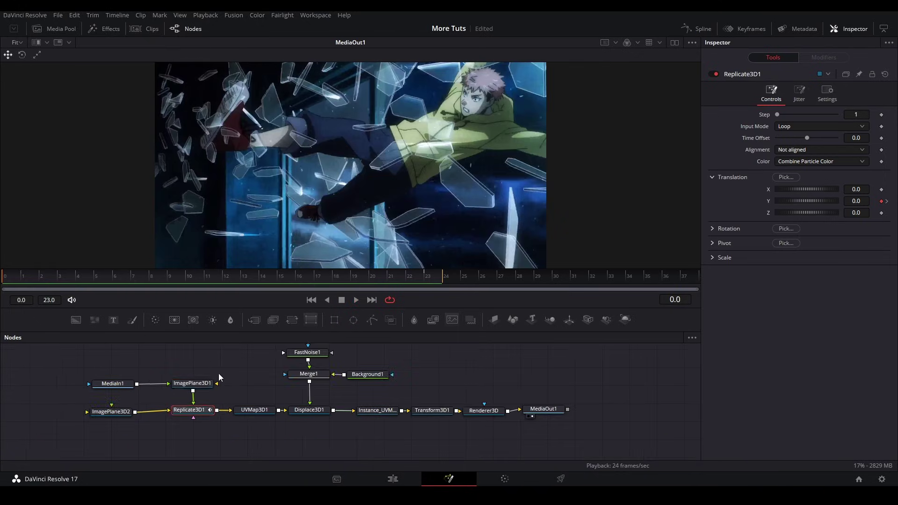
pyautogui.click(192, 383)
pyautogui.press('1')
pyautogui.scroll(5, 371, 174)
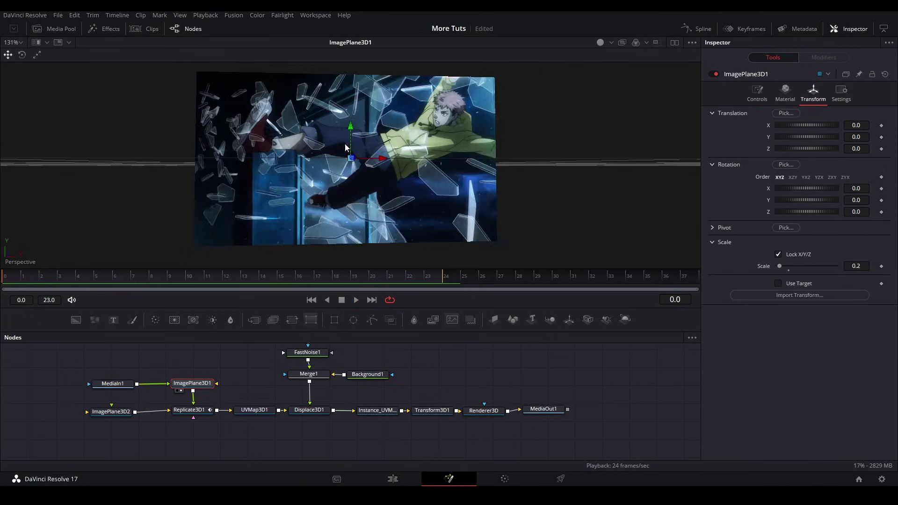
pyautogui.scroll(-2, 343, 141)
pyautogui.click(123, 414)
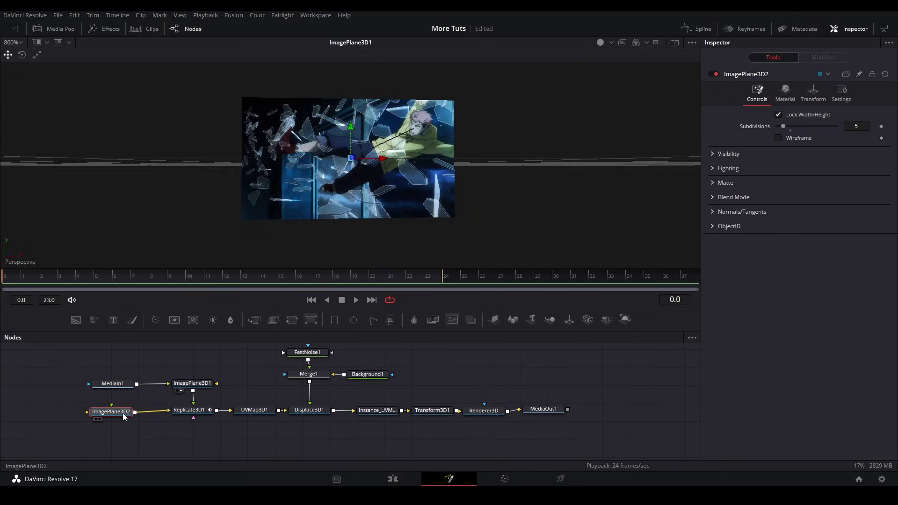
pyautogui.press('1')
pyautogui.scroll(-2, 455, 154)
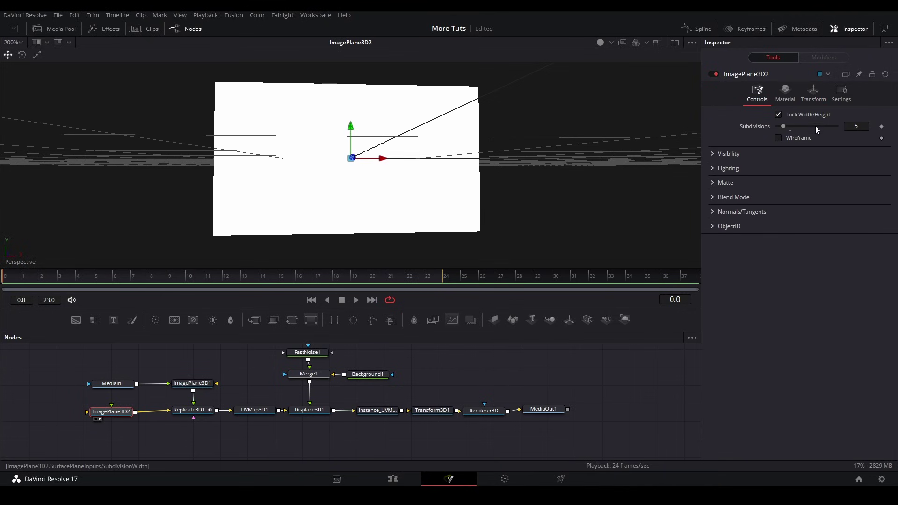
# Step: View the replicated image planes from Replicate3D1 and the remapped texture from UVMap3D1
pyautogui.click(200, 411)
pyautogui.press('1')
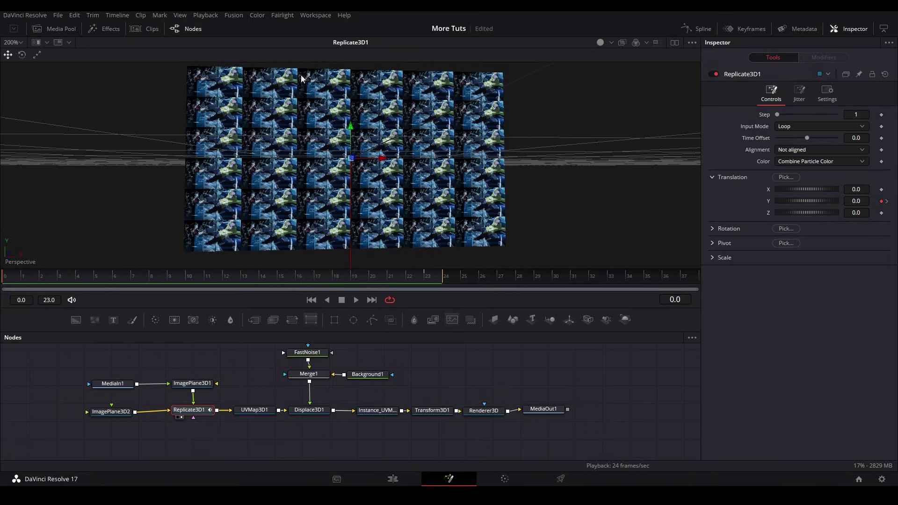
pyautogui.click(265, 414)
pyautogui.press('1')
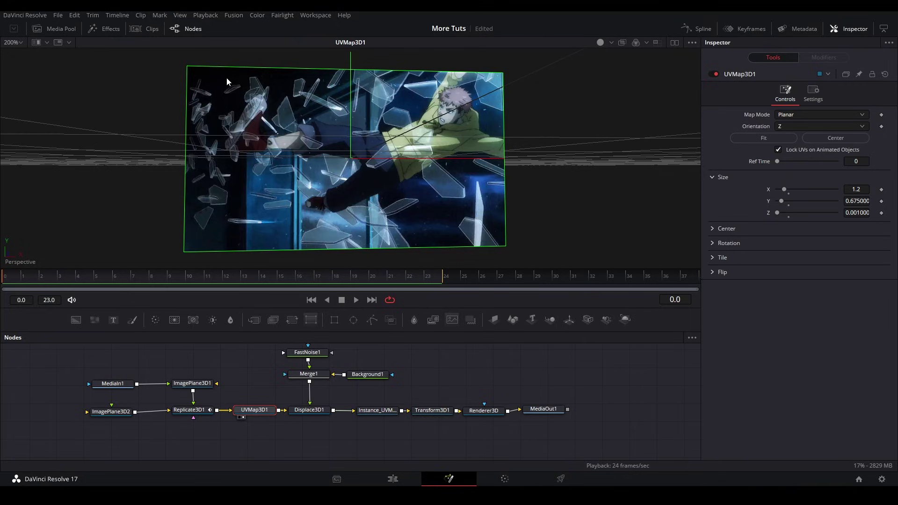
# Step: Examine Displace3D1's displaced image and the noise map that Merge1 feeds into it
pyautogui.click(324, 415)
pyautogui.scroll(2, 325, 416)
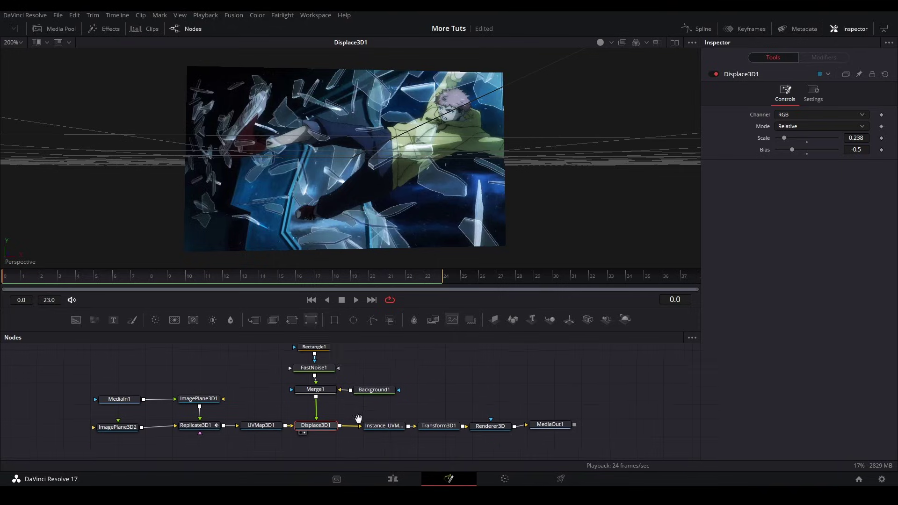
pyautogui.click(318, 412)
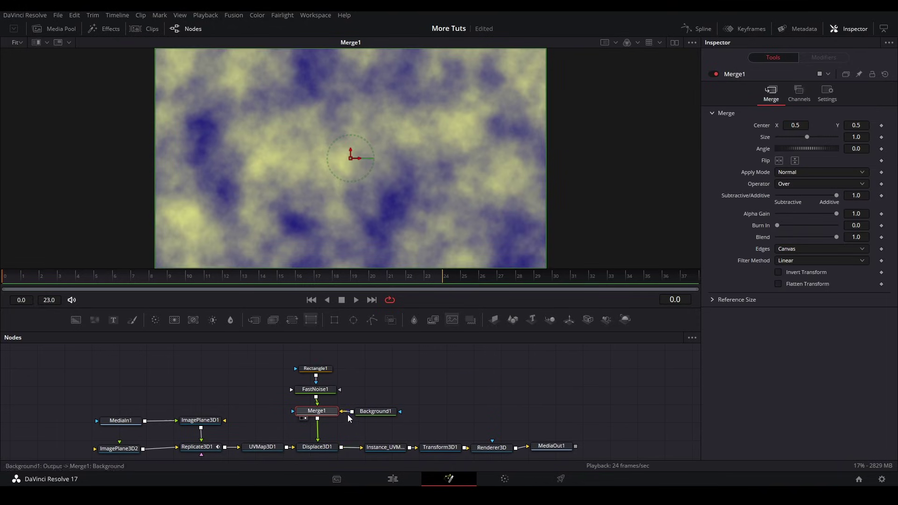
pyautogui.scroll(-2, 323, 405)
pyautogui.click(320, 418)
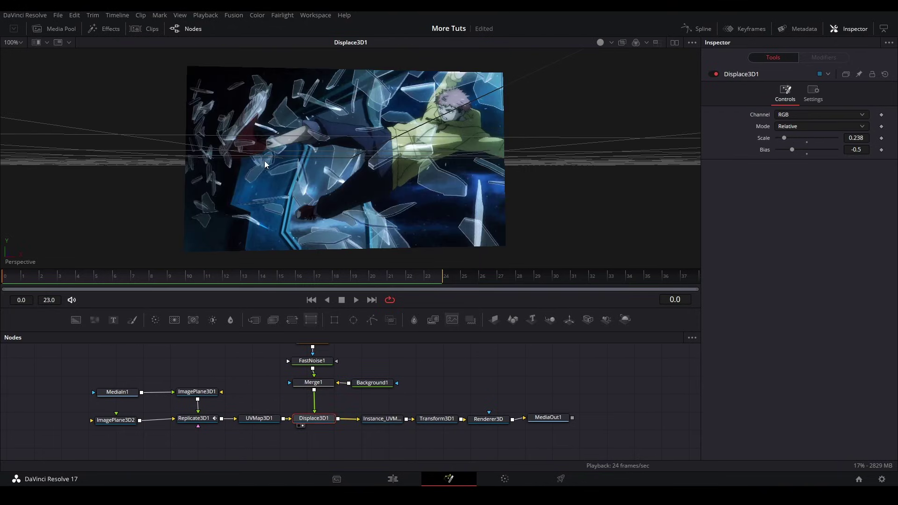
pyautogui.scroll(1, 303, 397)
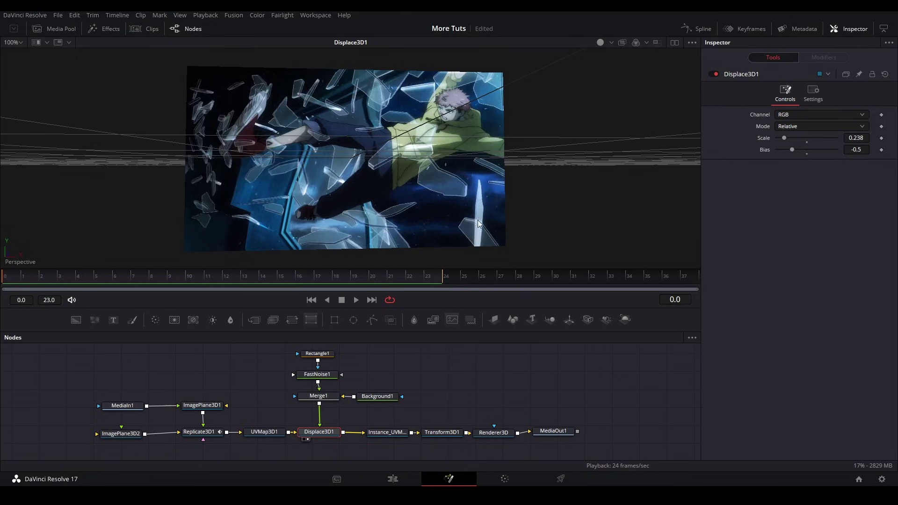
# Step: View the rest of the node chain in order: Instance_UVMap3D1, Transform3D1, Renderer3D and MediaOut1
pyautogui.scroll(-2, 363, 381)
pyautogui.click(359, 413)
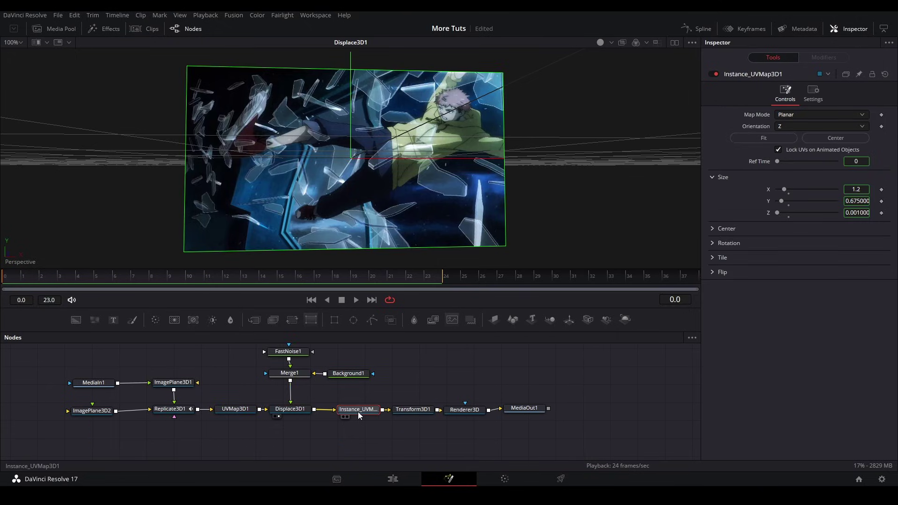
pyautogui.press('1')
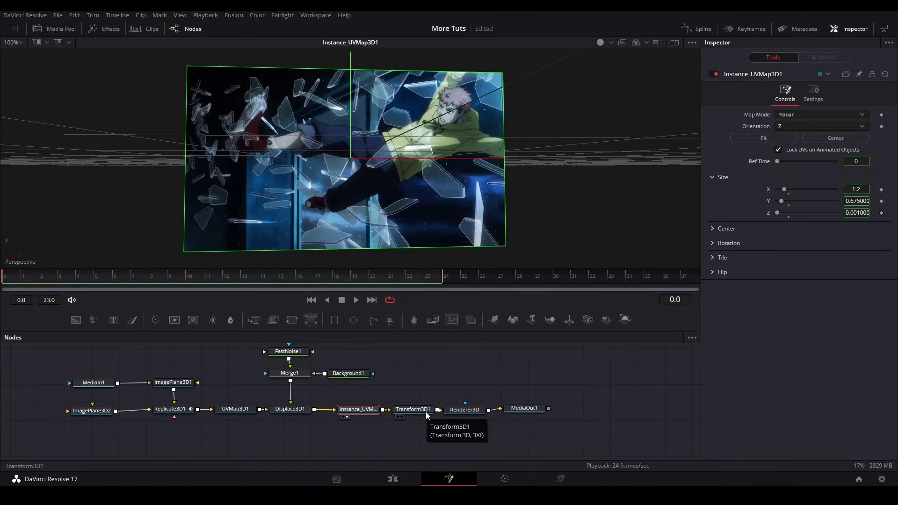
pyautogui.moveTo(413, 410); pyautogui.dragTo(370, 173)
pyautogui.scroll(-2, 370, 169)
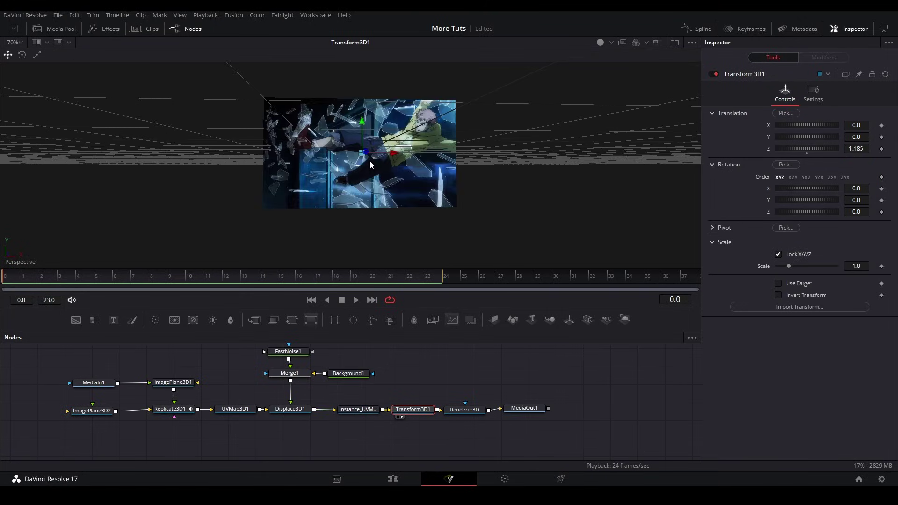
pyautogui.click(464, 413)
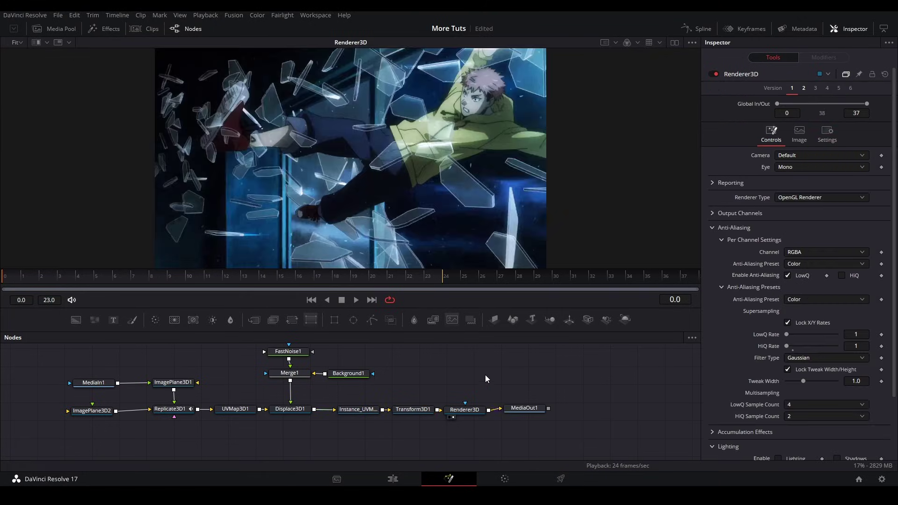
pyautogui.click(525, 409)
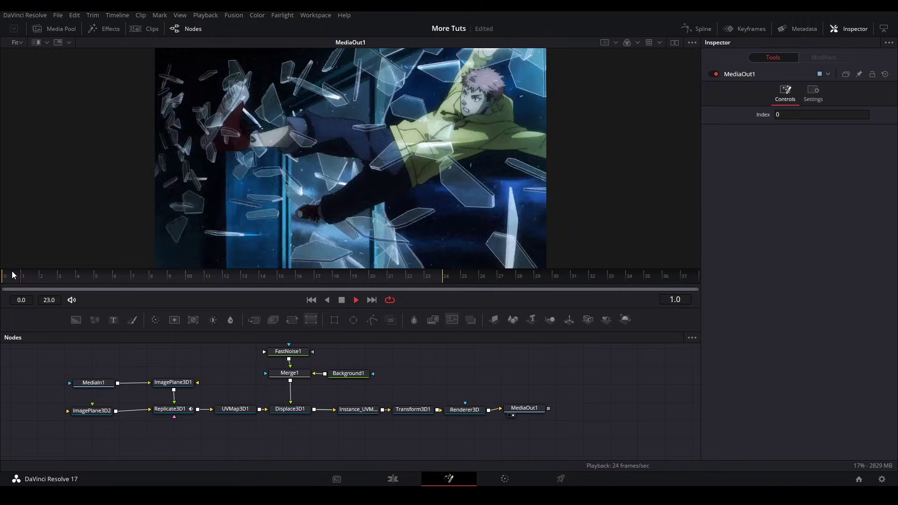